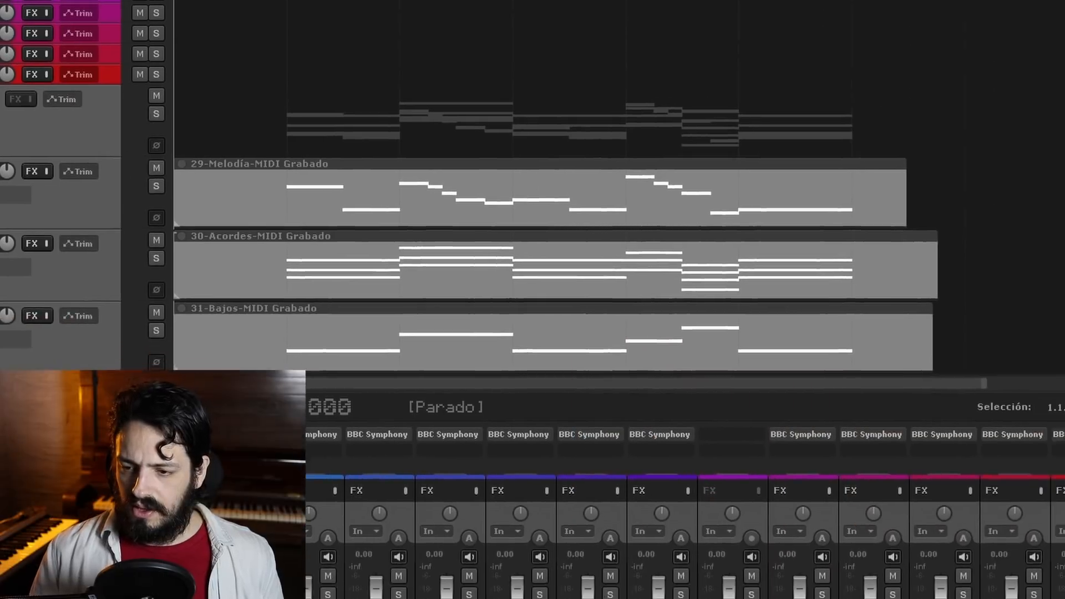
- Compare the playable ranges of the basses, celli, violas and both violin sections in the BBC Symphony Orchestra instrument
click(851, 367)
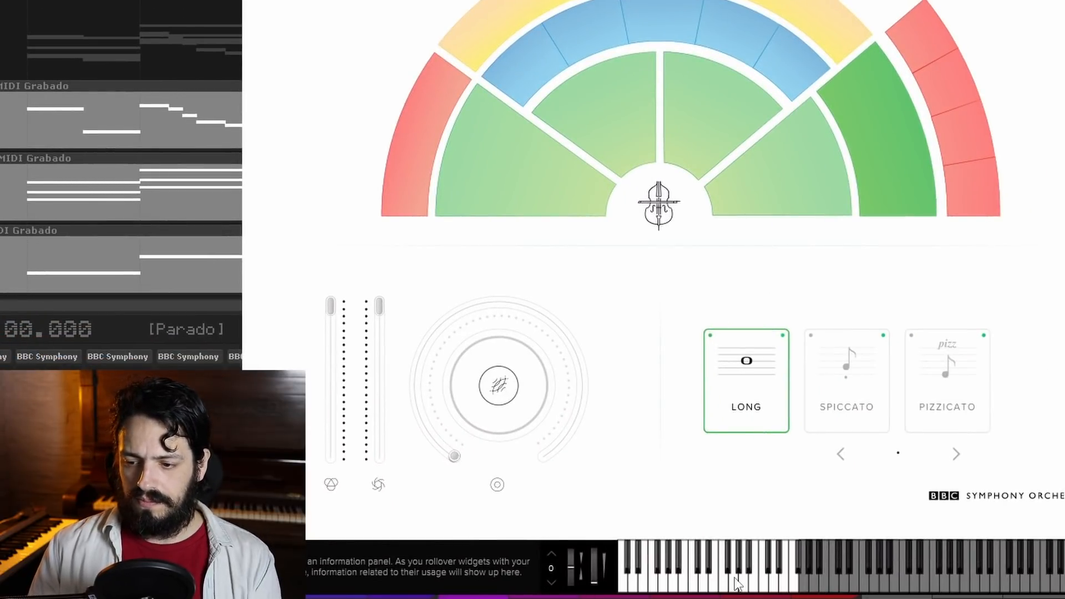
mouse_move(897, 193)
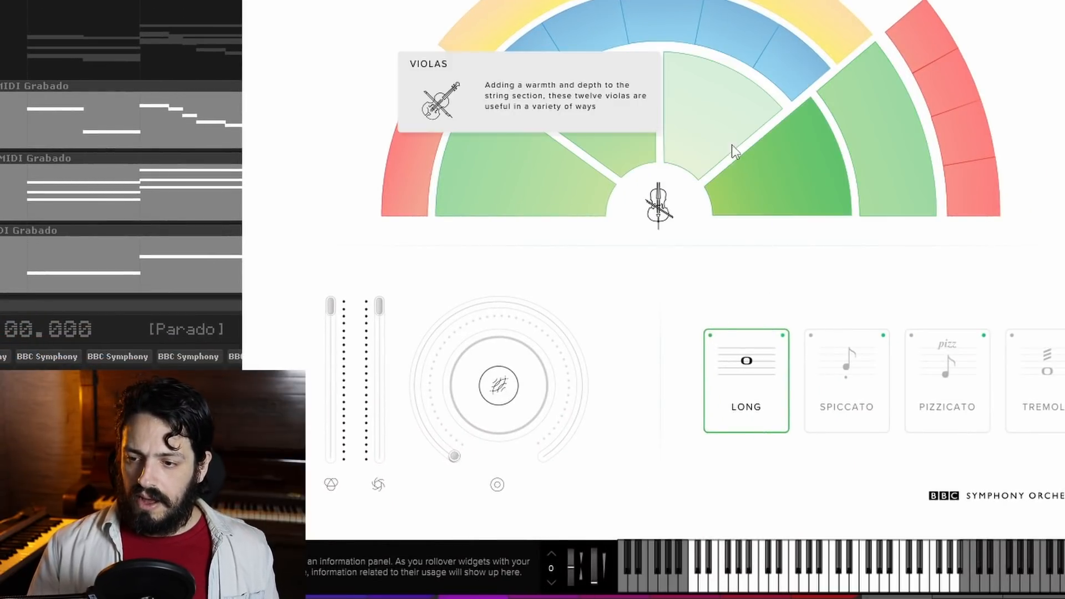
mouse_move(575, 210)
click(877, 155)
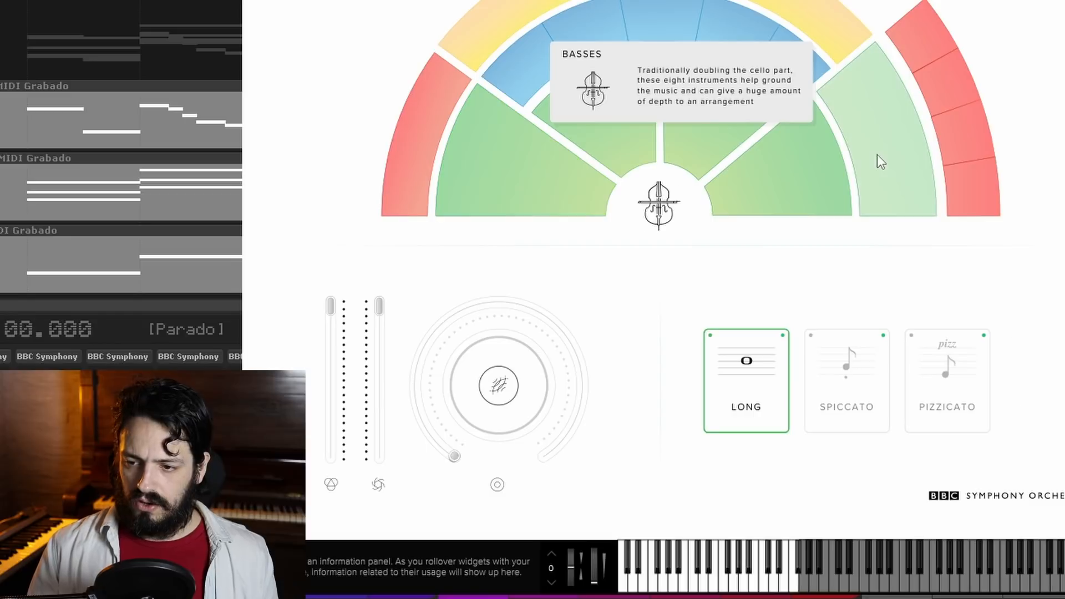
mouse_move(885, 160)
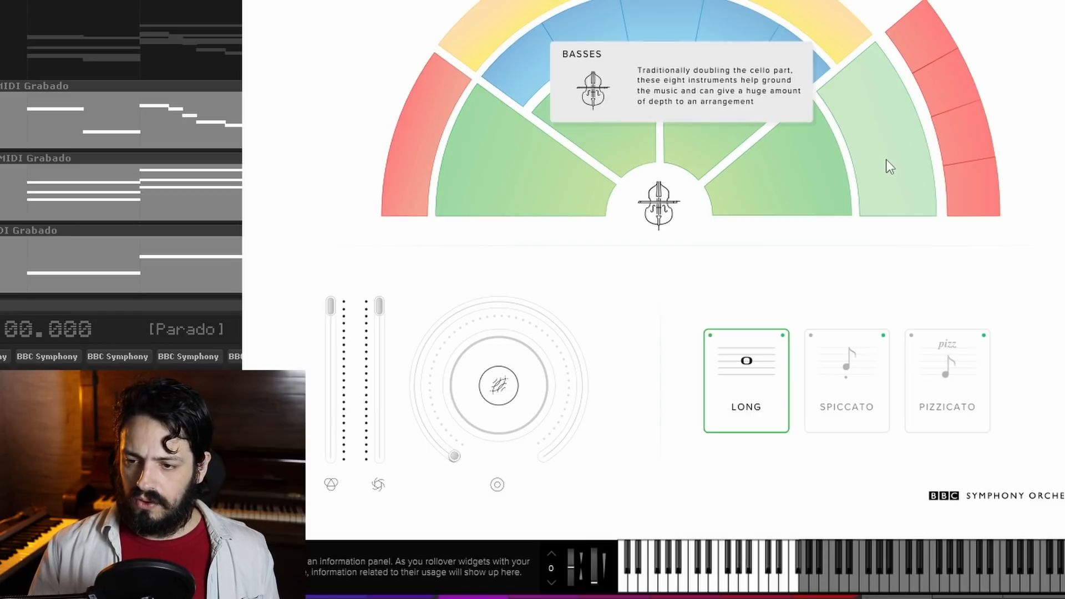
click(784, 181)
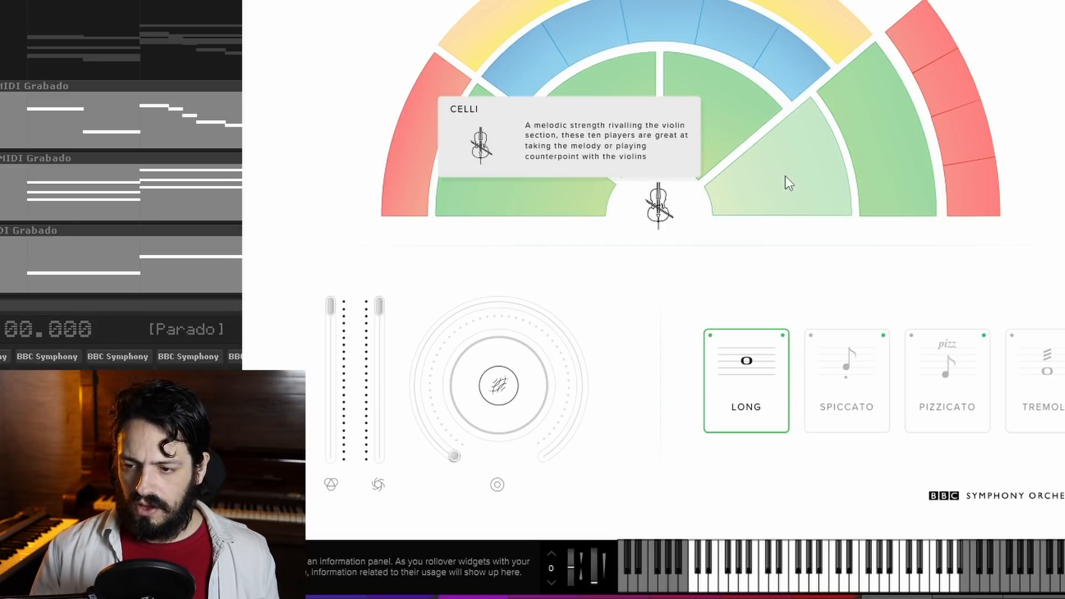
click(714, 116)
click(604, 130)
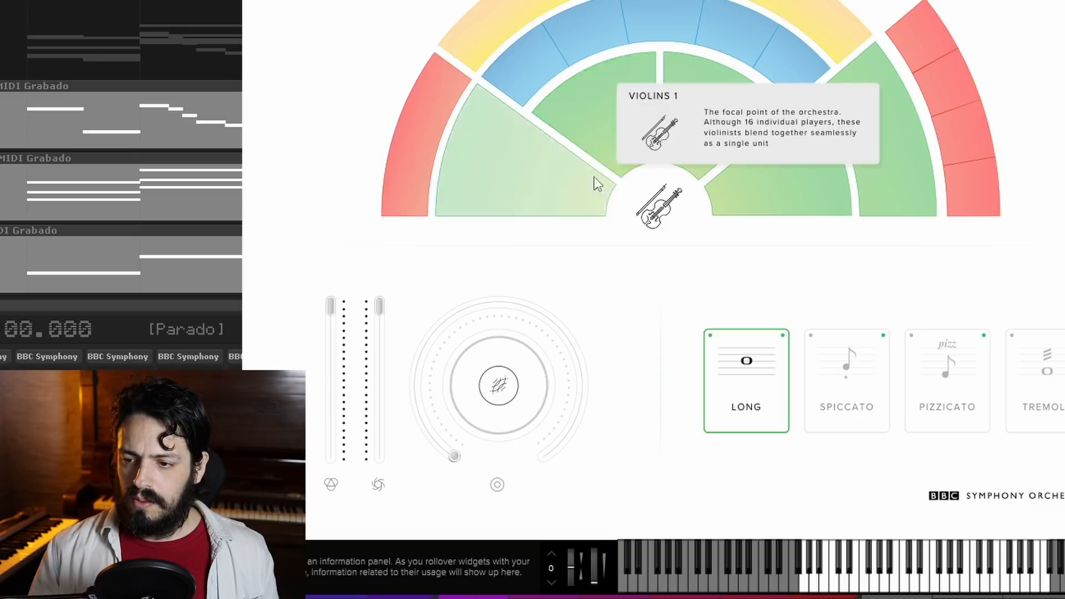
click(528, 186)
click(876, 138)
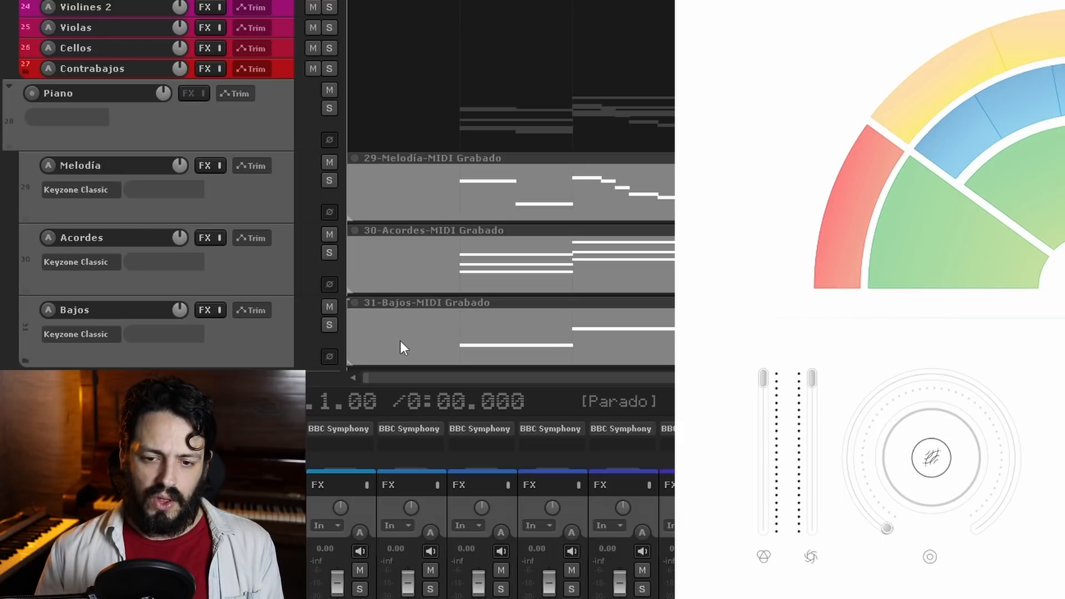
- Copy the Bajos MIDI item onto the Contrabajos track, lower all its notes two octaves and play it back
drag(400, 340, 436, 67)
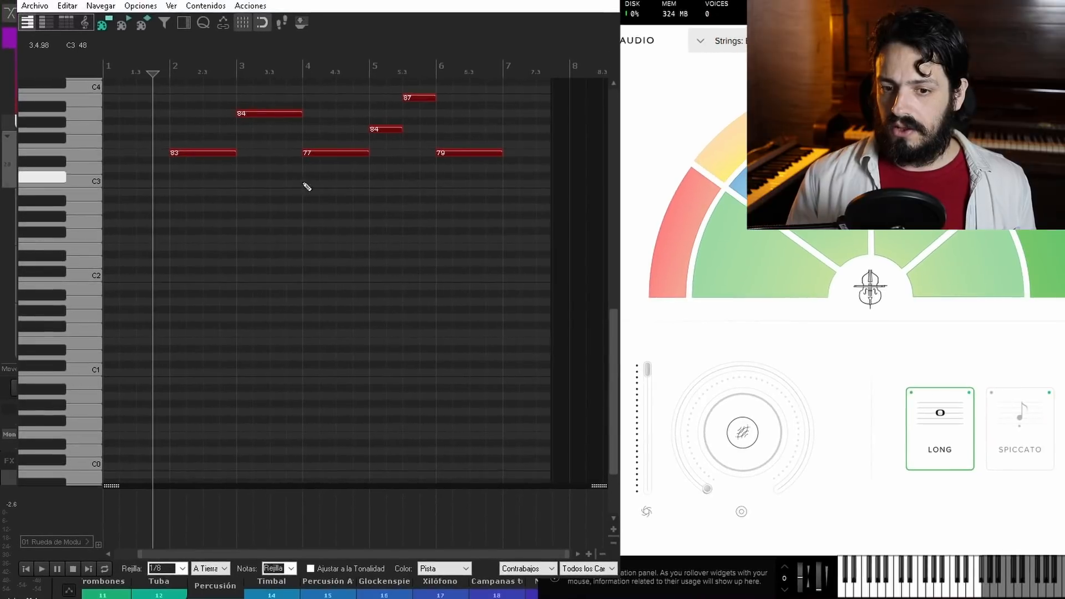
key(w)
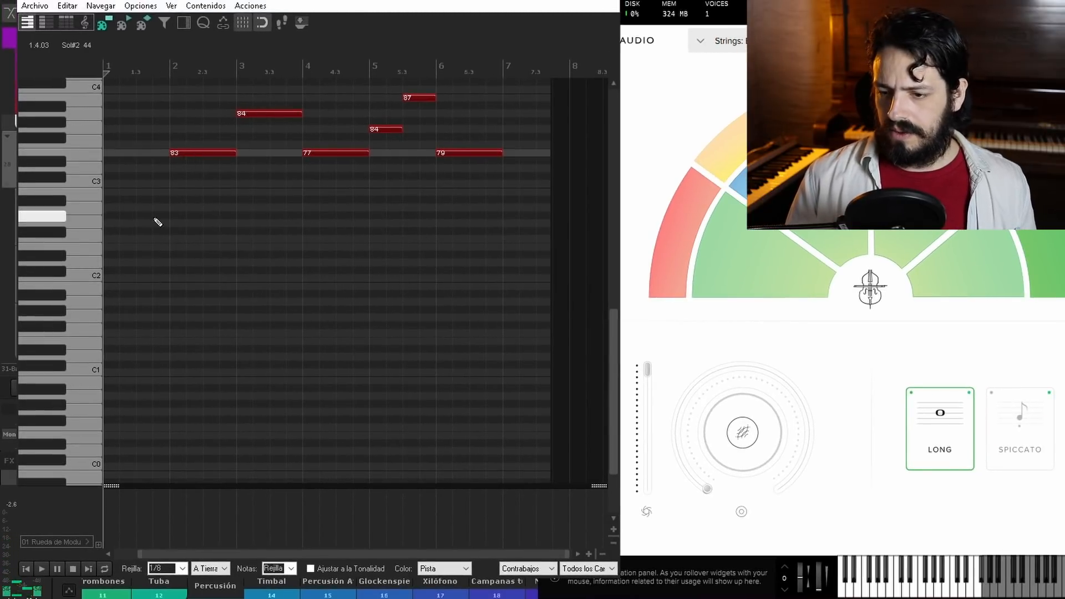
drag(142, 234, 520, 86)
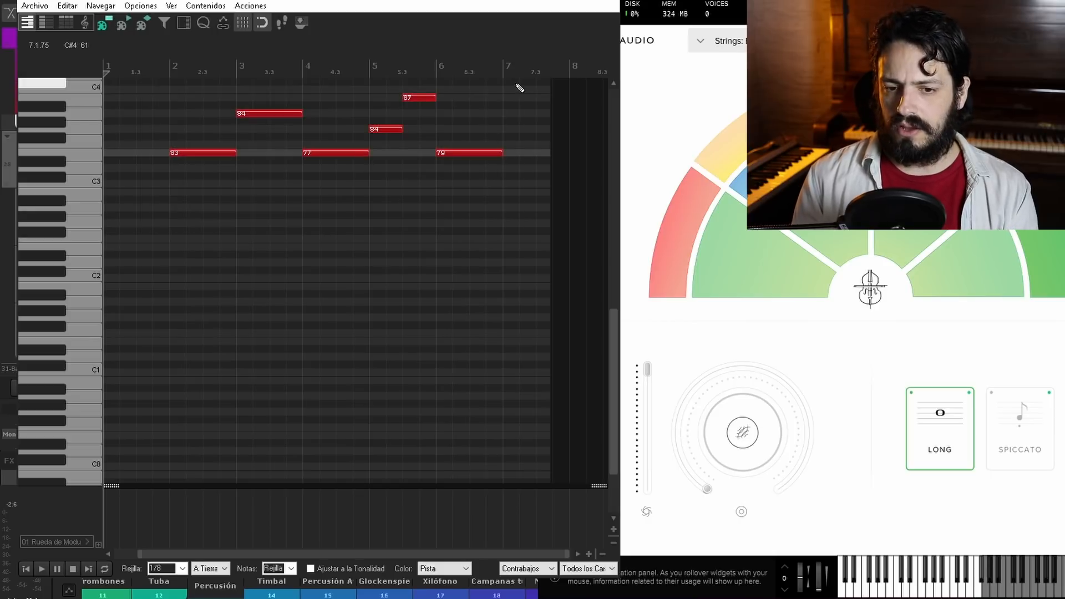
key(shift+Down)
key(shift+Down)
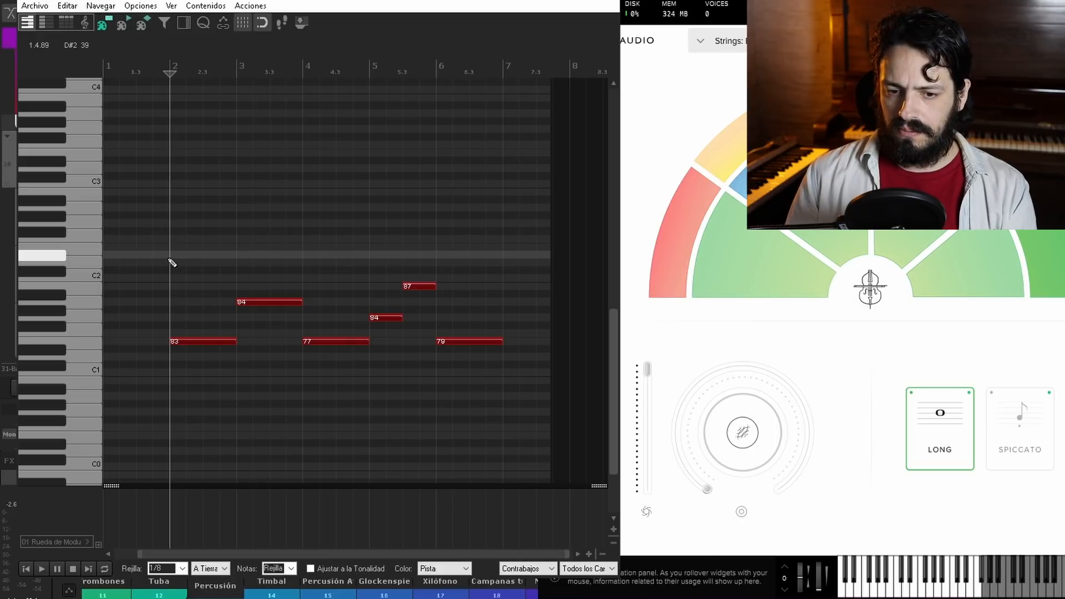
key(space)
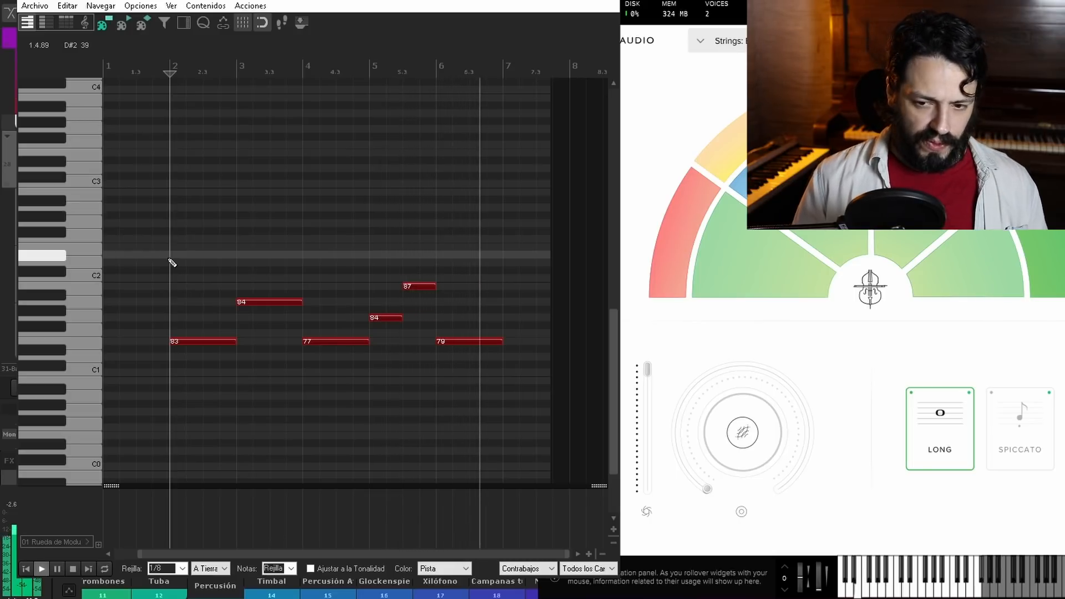
key(space)
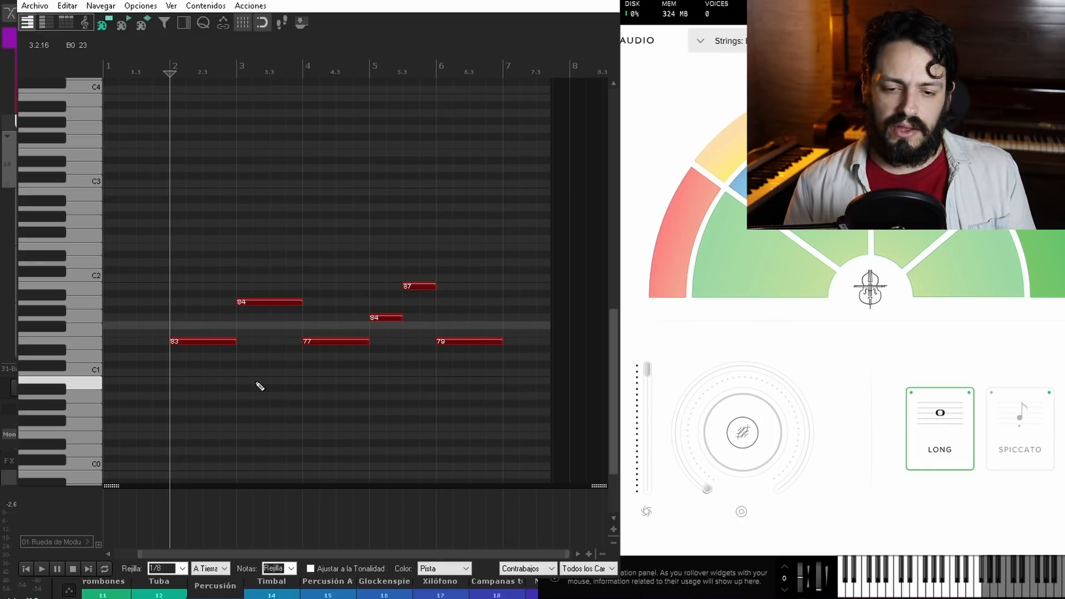
- Try the three lowest bass notes, at bars 2, 4 and 6, one octave higher
drag(160, 336, 528, 370)
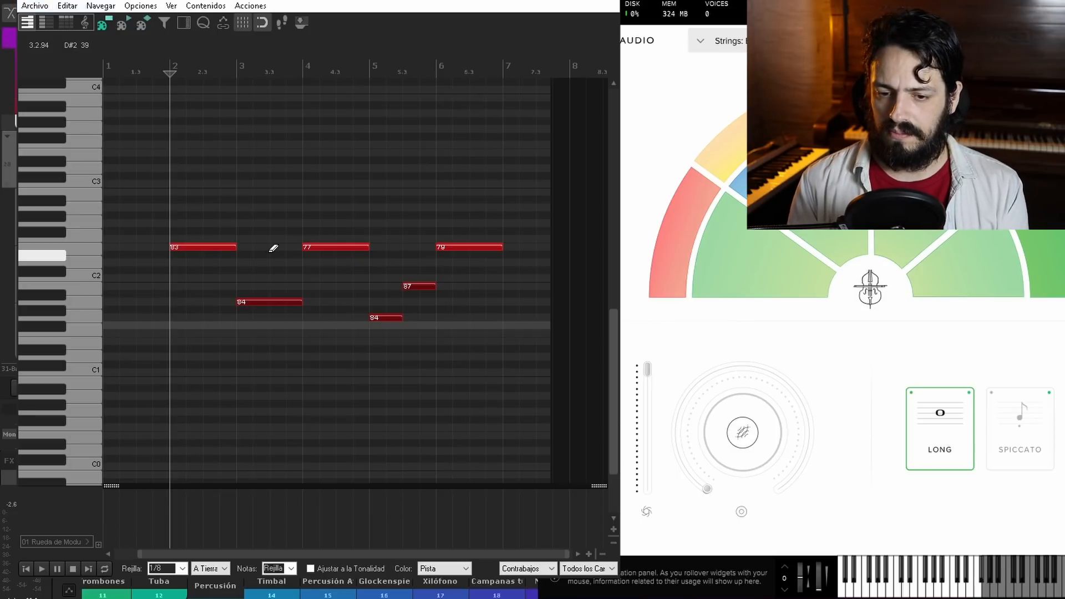
key(shift+Down)
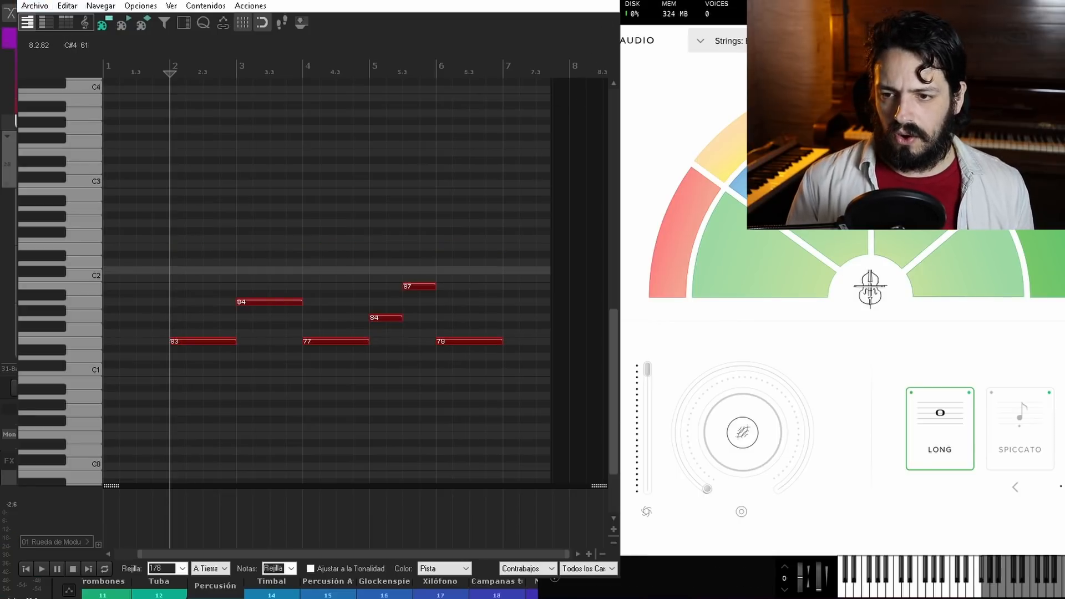
- Copy the bass line from Contrabajos onto the Cellos track and raise all its notes one octave
click(609, 0)
key(Escape)
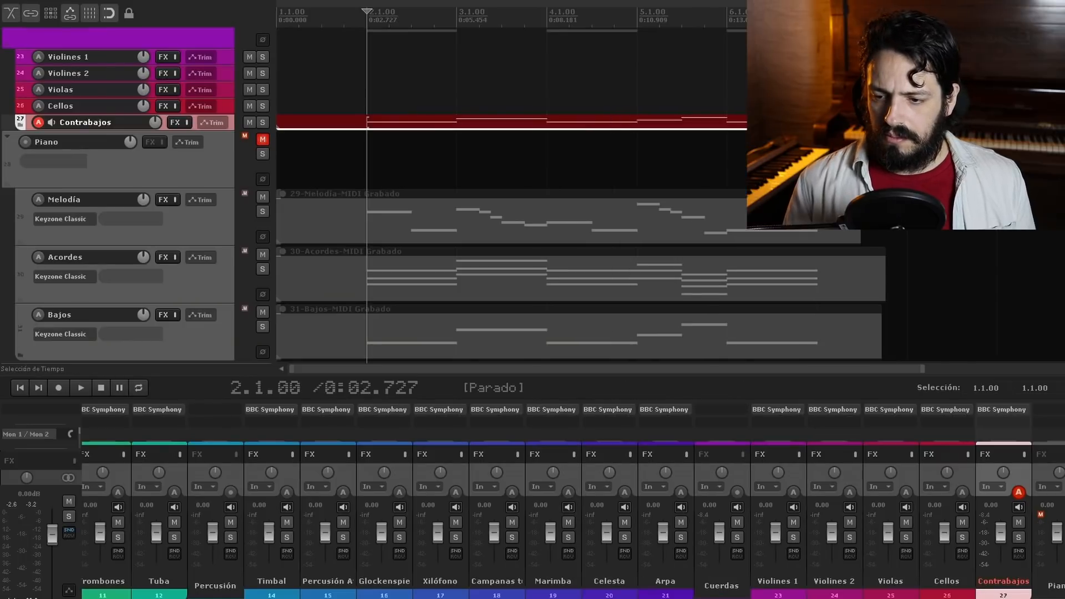
click(962, 408)
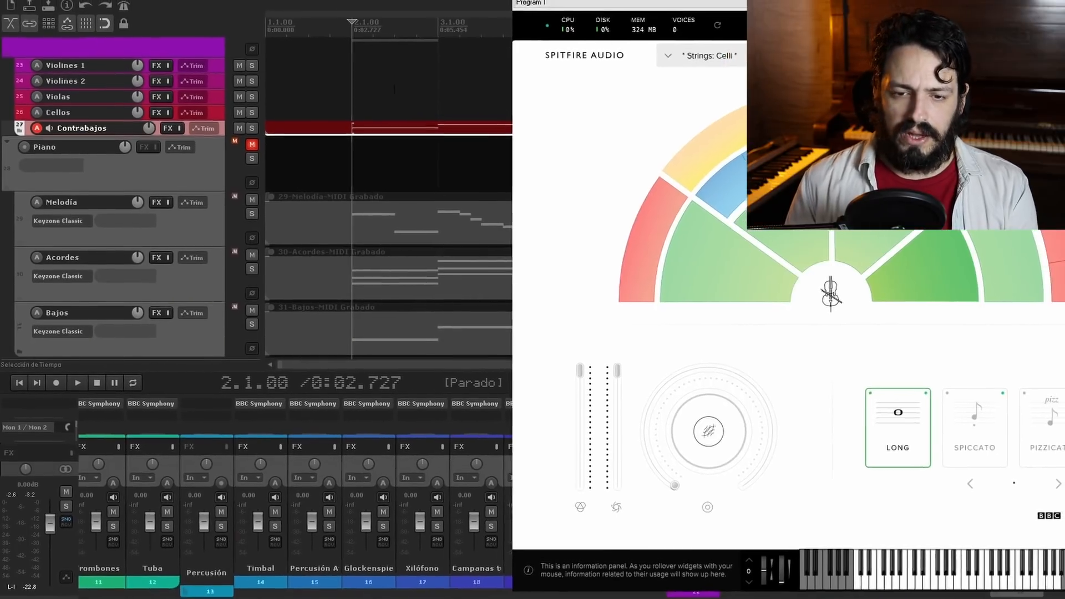
mouse_move(342, 132)
mouse_down()
mouse_move(341, 105)
mouse_move(341, 116)
mouse_up()
double_click(341, 116)
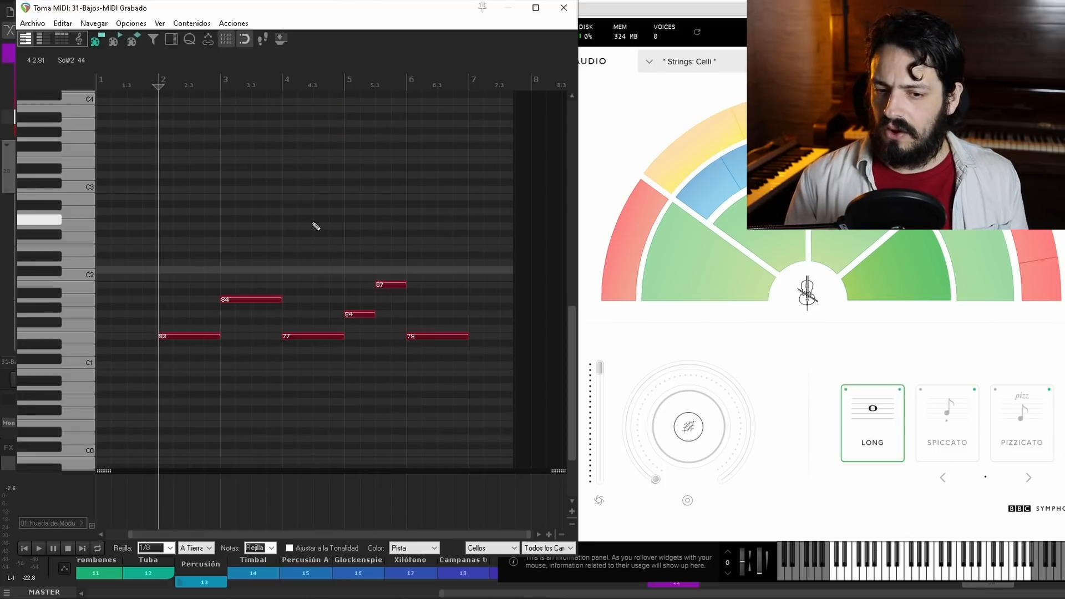
drag(138, 239, 510, 401)
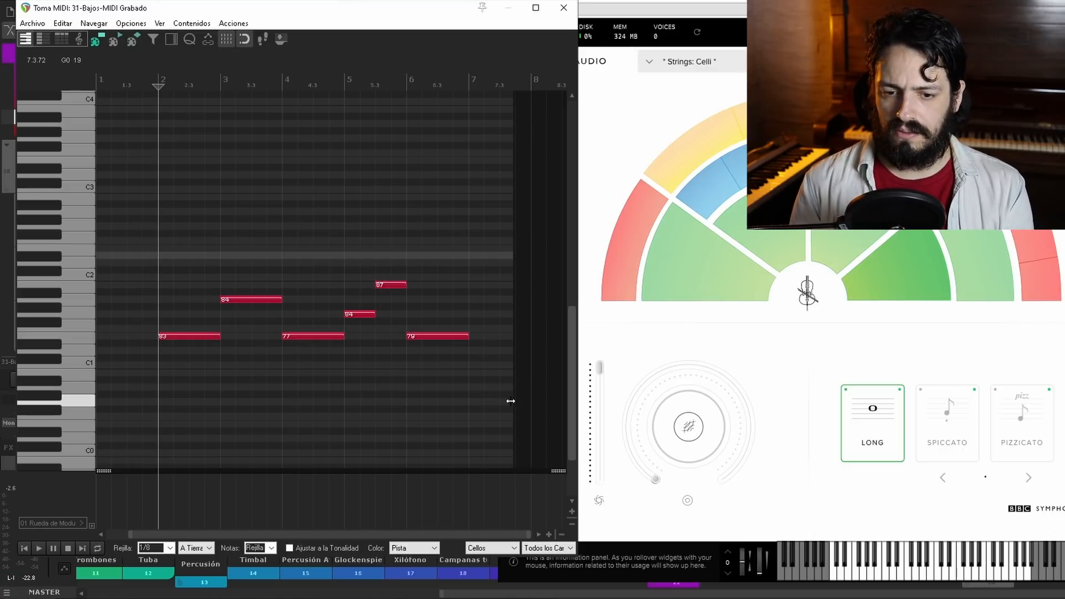
key(ctrl+Up)
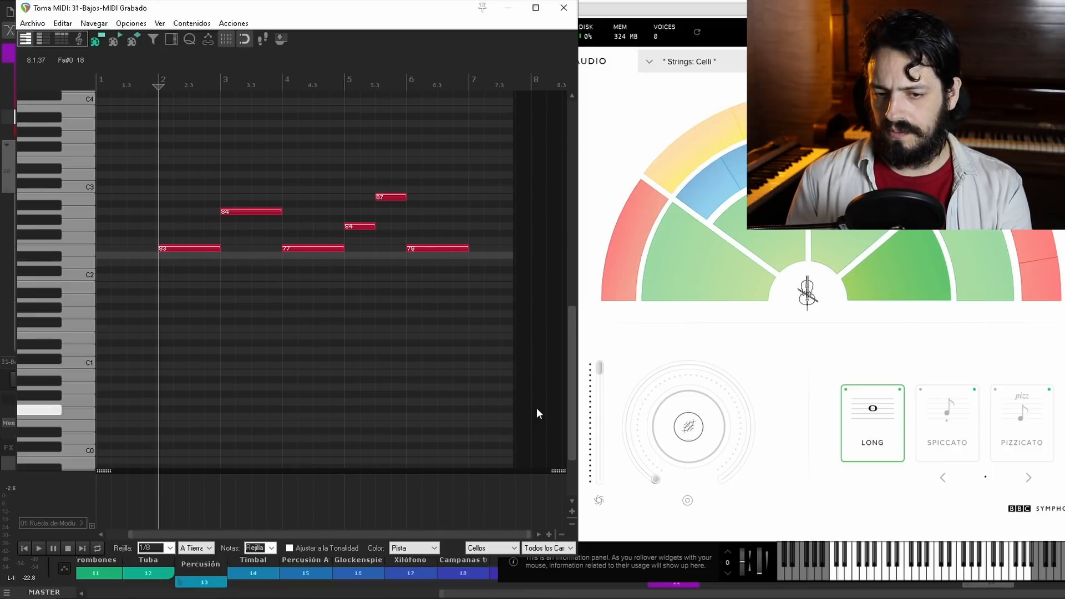
- Play back the cello line, then close its MIDI editor and instrument window
key(space)
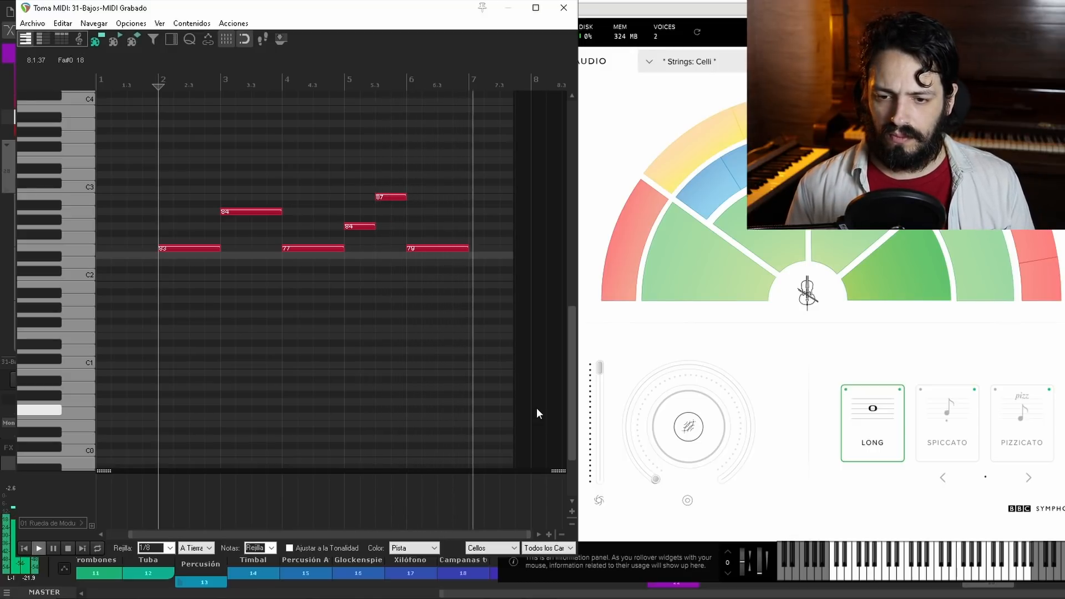
key(space)
click(563, 10)
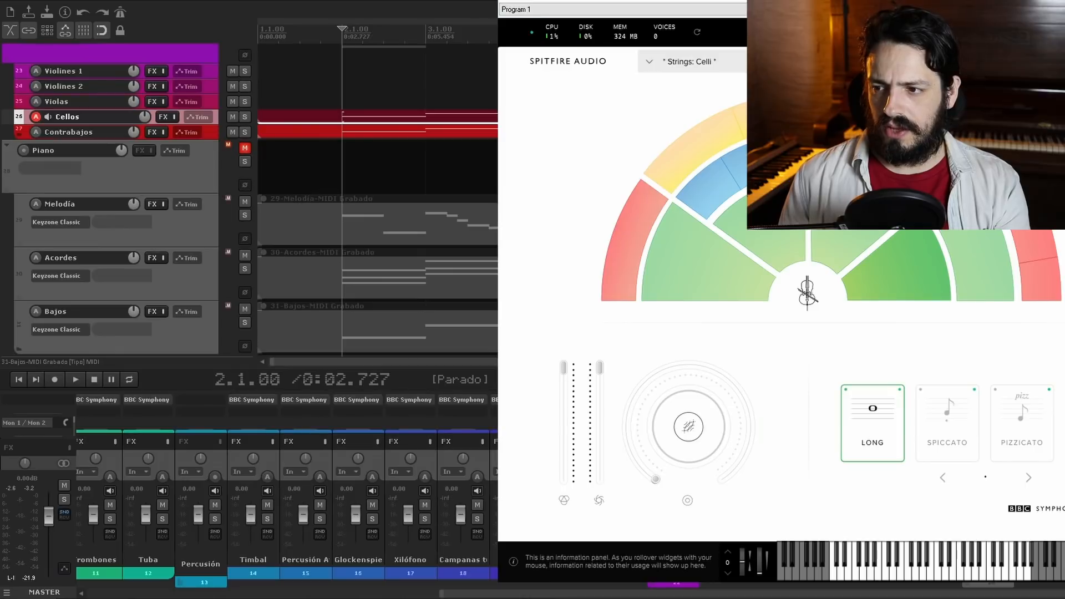
key(Escape)
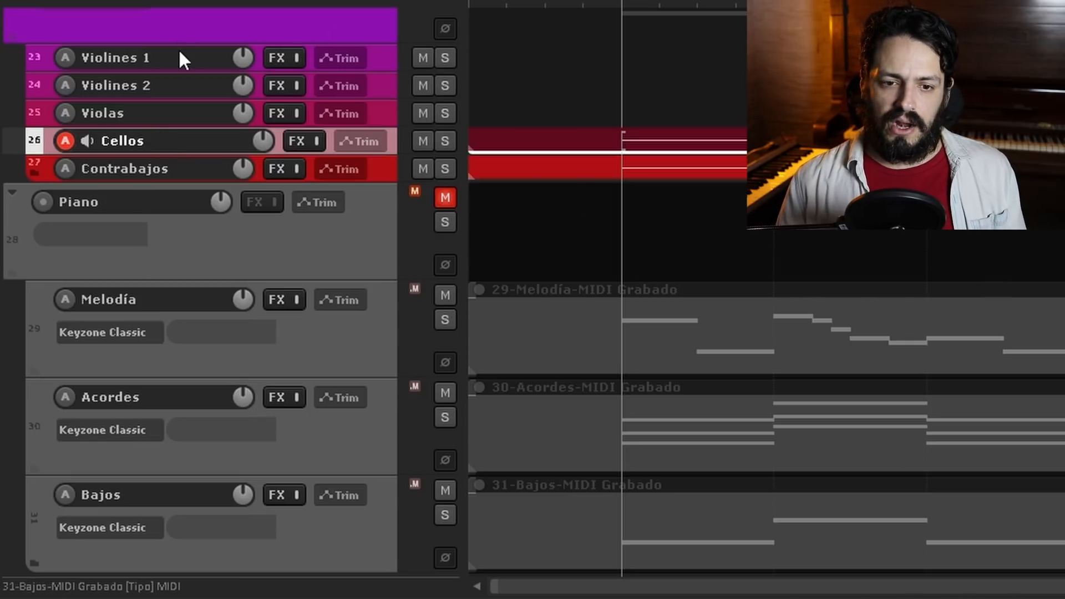
- Copy the Acordes MIDI item onto the Violas track and lower the top E5 note at bar 3 one octave
click(545, 146)
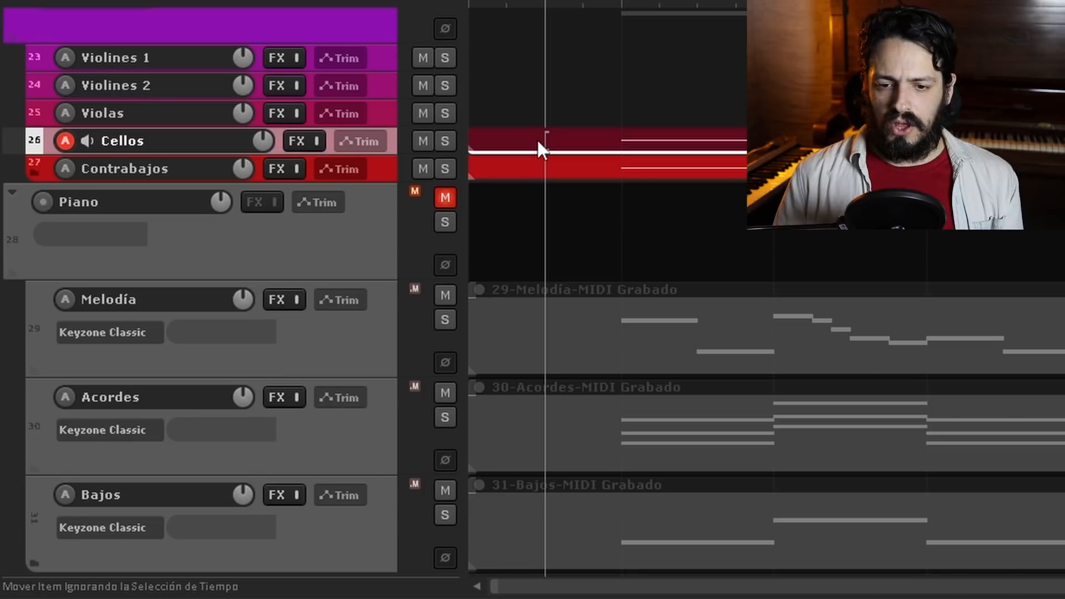
drag(559, 445, 571, 112)
double_click(571, 115)
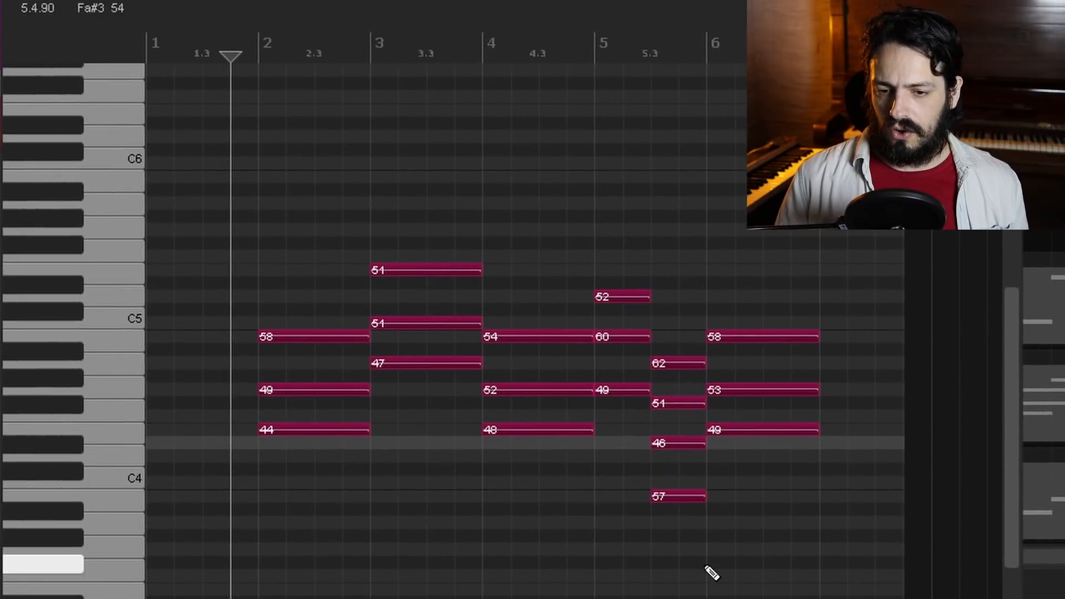
drag(225, 190, 499, 286)
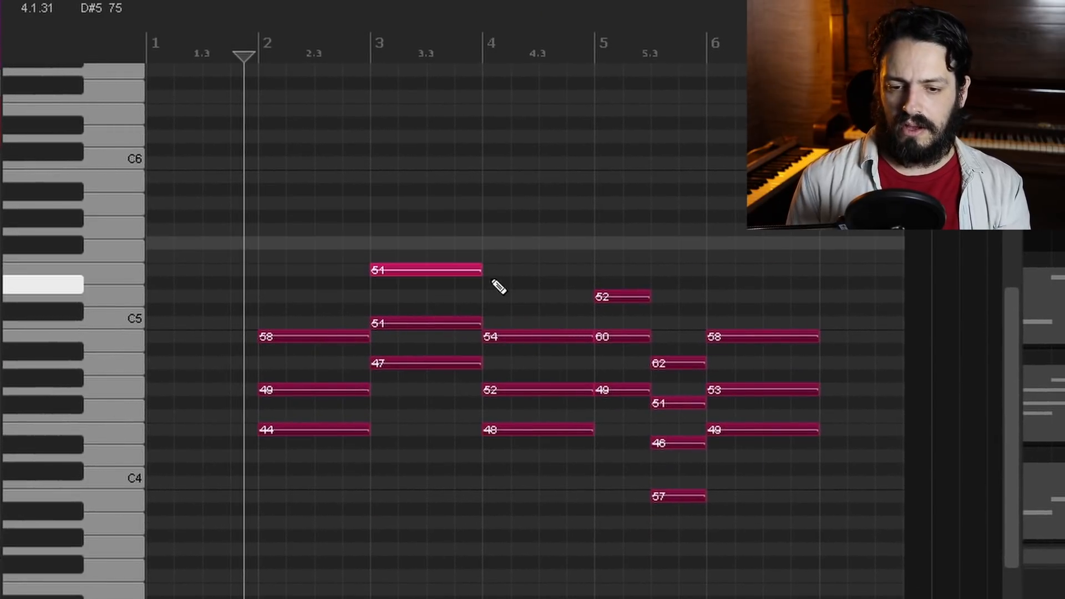
key(ctrl+Down)
- Join the consecutive E4 notes across bars 2 to 4, and the repeated B4 and G4 notes from bar 4 into bar 5
drag(322, 478, 513, 422)
click(518, 427)
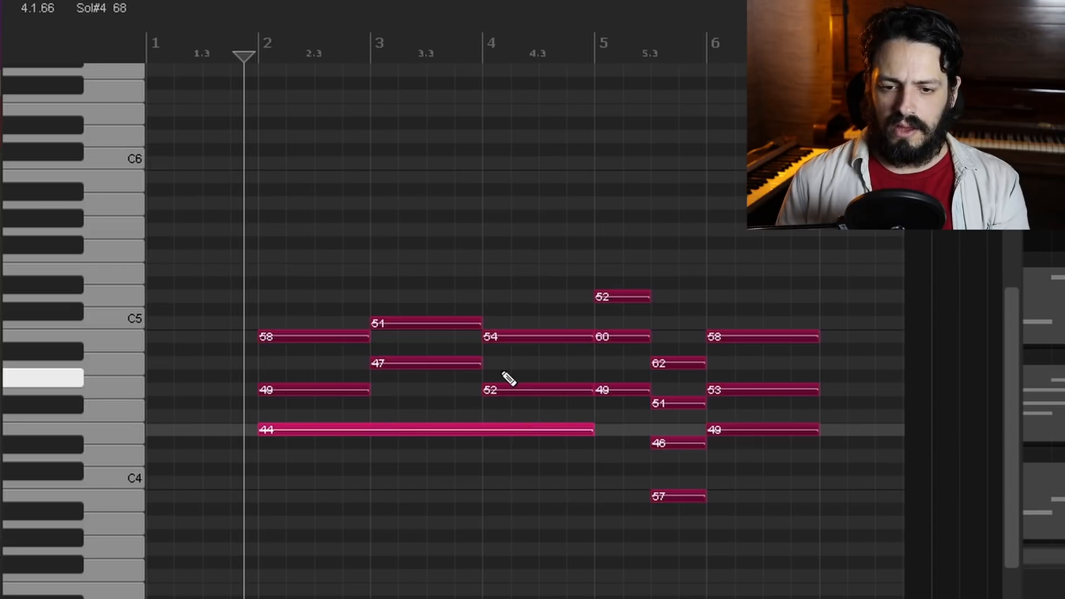
key(1)
drag(504, 319, 621, 398)
key(4)
click(607, 391)
- Lower the top D5 note at bar 5 one octave and delete the lowest note of the chord at 5.3
drag(575, 214, 668, 299)
key(shift+Down)
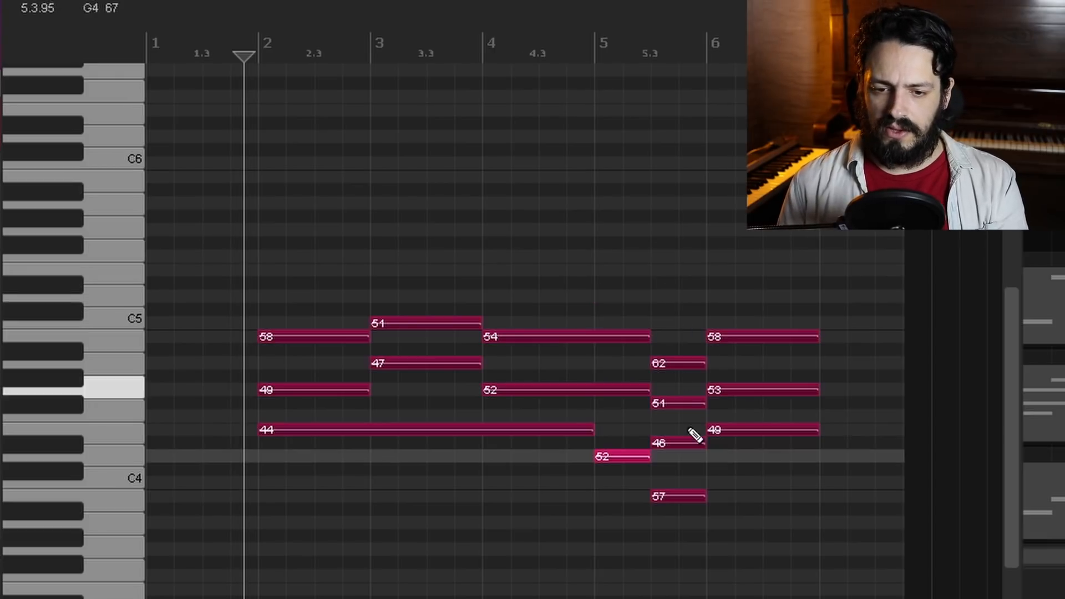
drag(662, 271, 687, 546)
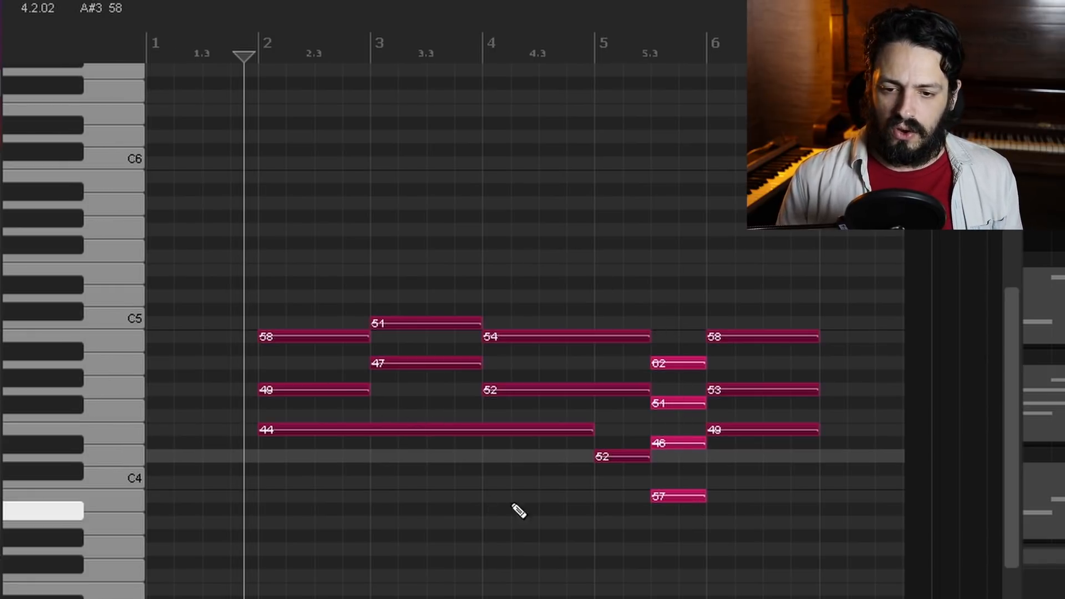
drag(664, 464, 720, 543)
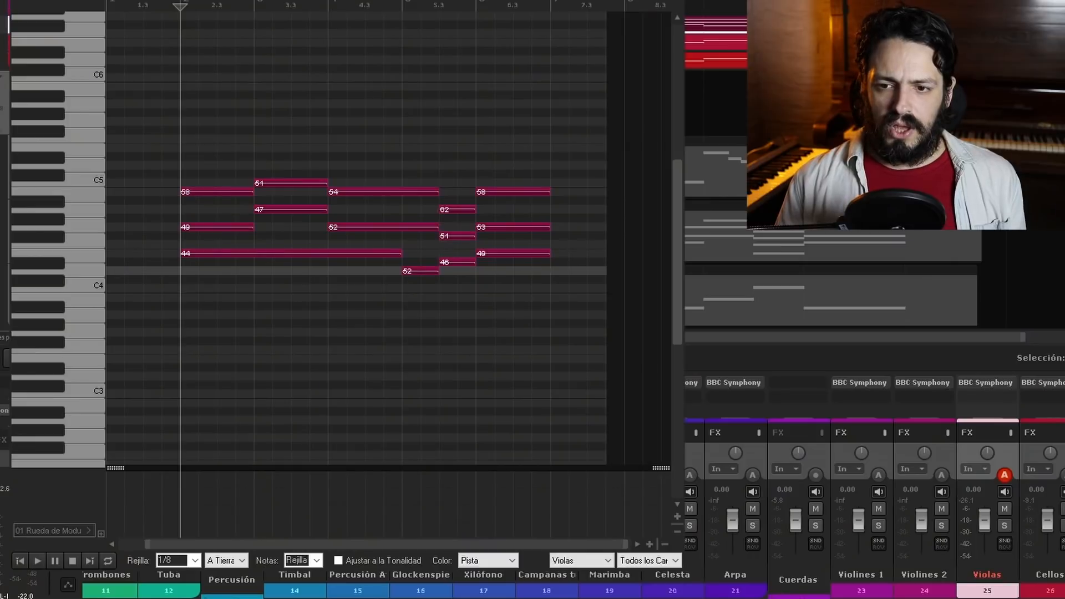
- Copy the edited chord item from Violas onto the Violines 2 and Violines 1 tracks
key(Escape)
drag(401, 24, 401, 6)
drag(402, 29, 403, 22)
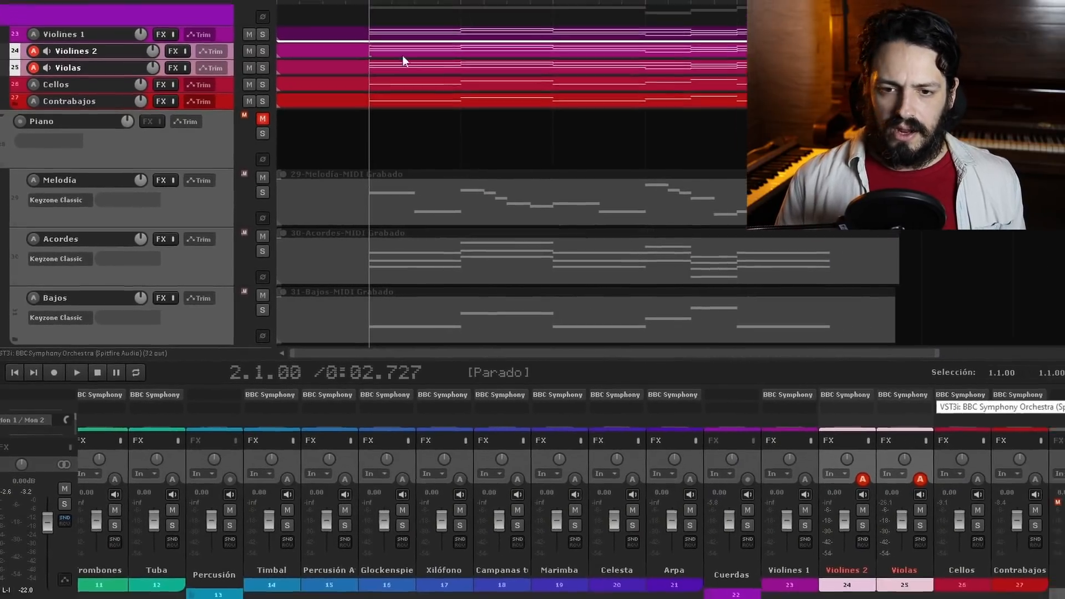
- Open the Violas instrument and its MIDI item, and audition notes between C3 and C4 to check the viola range
click(993, 406)
double_click(352, 79)
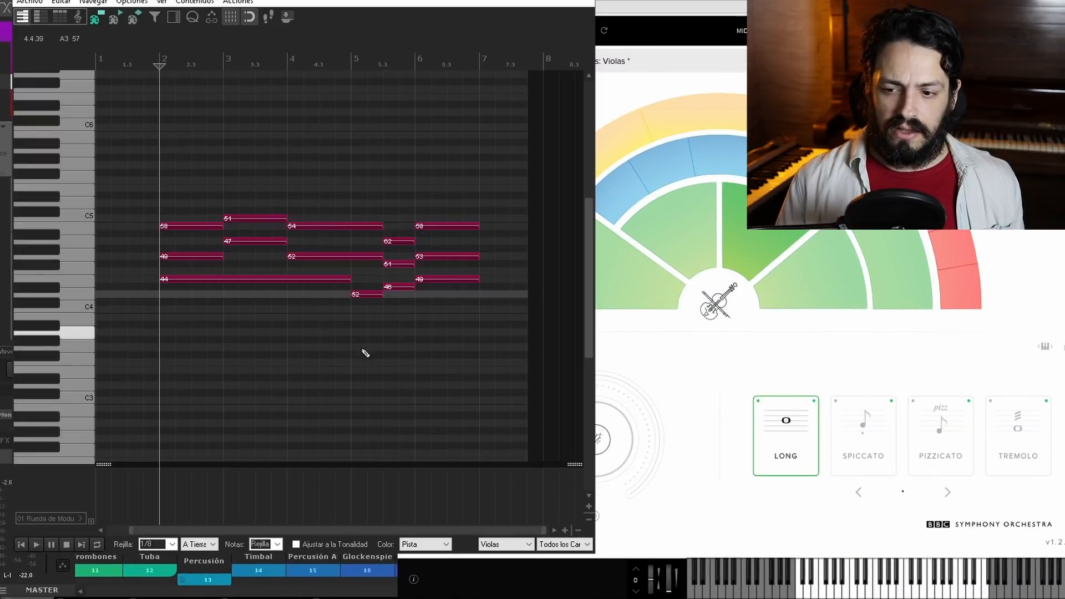
drag(85, 375, 61, 385)
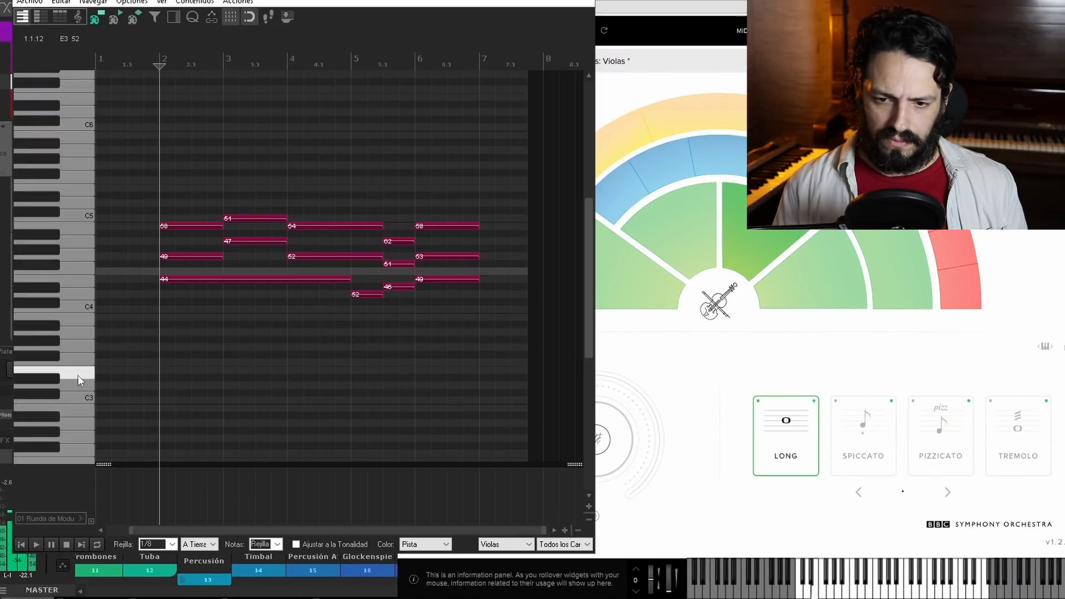
click(78, 375)
mouse_move(78, 336)
mouse_down()
mouse_move(49, 355)
mouse_move(81, 344)
mouse_up()
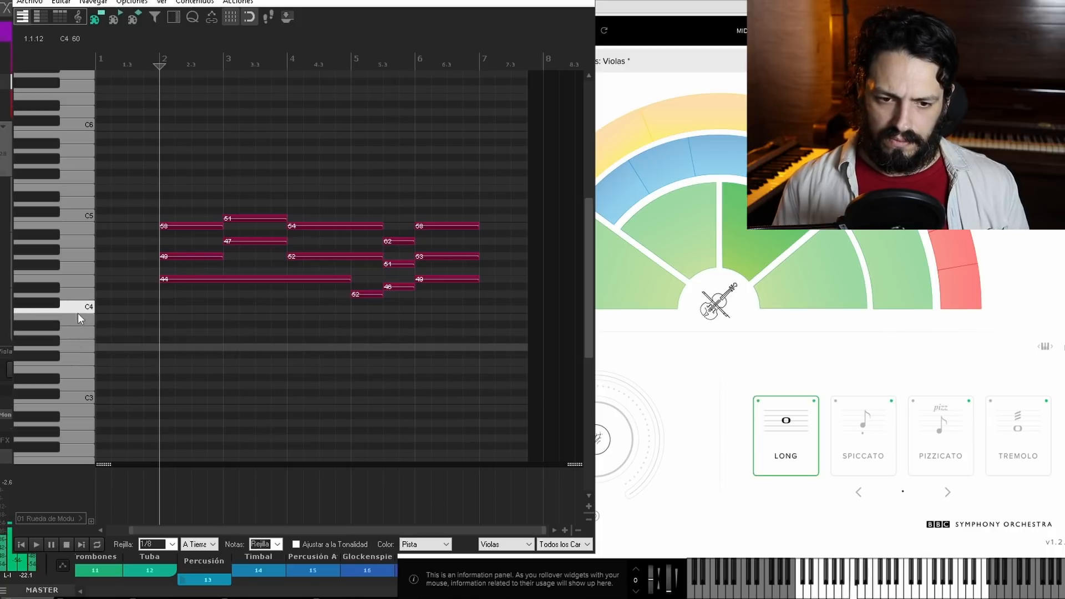
click(78, 324)
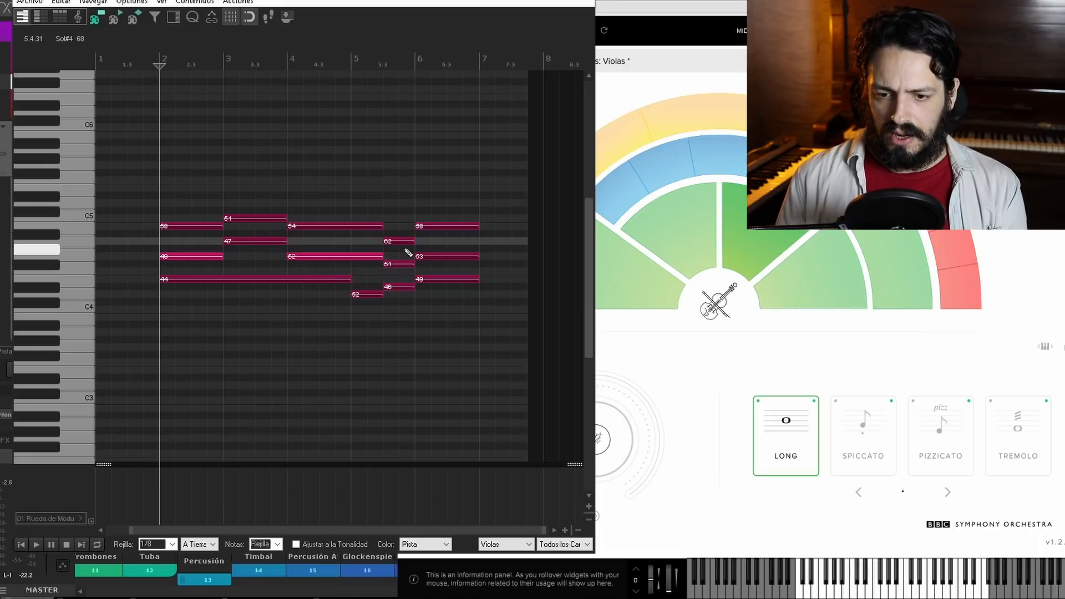
- In the Violas item, lower the chords' middle voice one octave and delete all the other notes
ctrl+click(264, 243)
key(alt+Down)
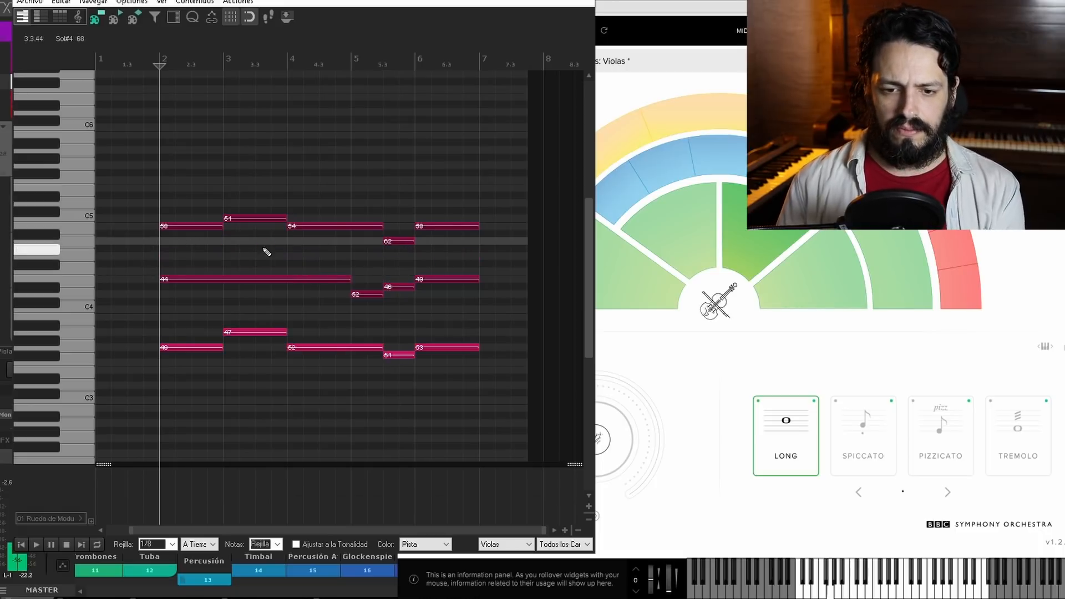
drag(138, 140, 465, 311)
key(Delete)
click(583, 1)
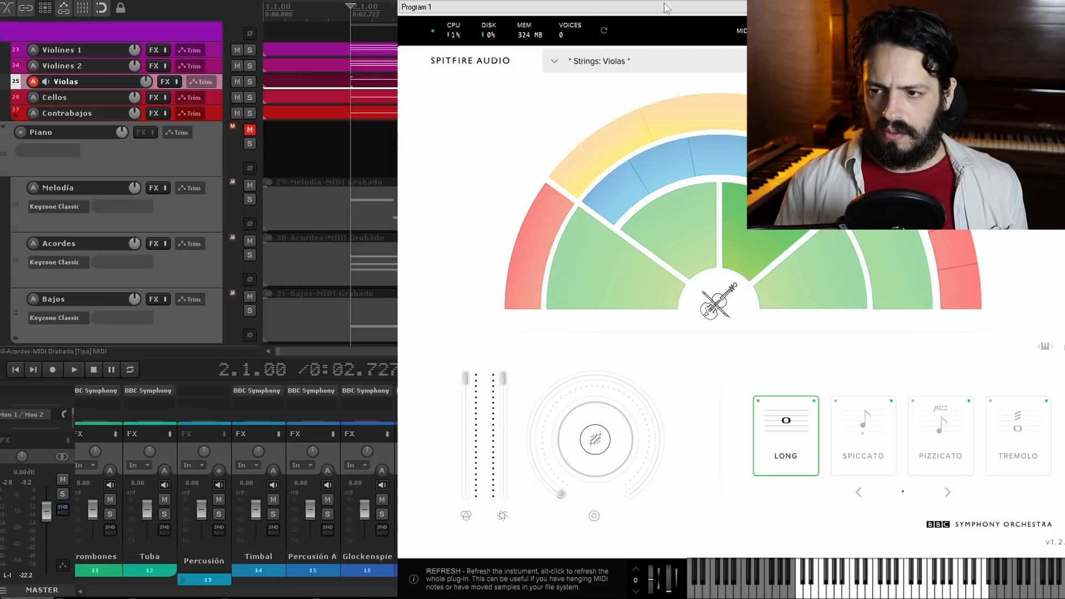
- In the Violines 2 item, check the instrument's range, lower the top voice one octave and delete all the lower notes
click(1063, 1)
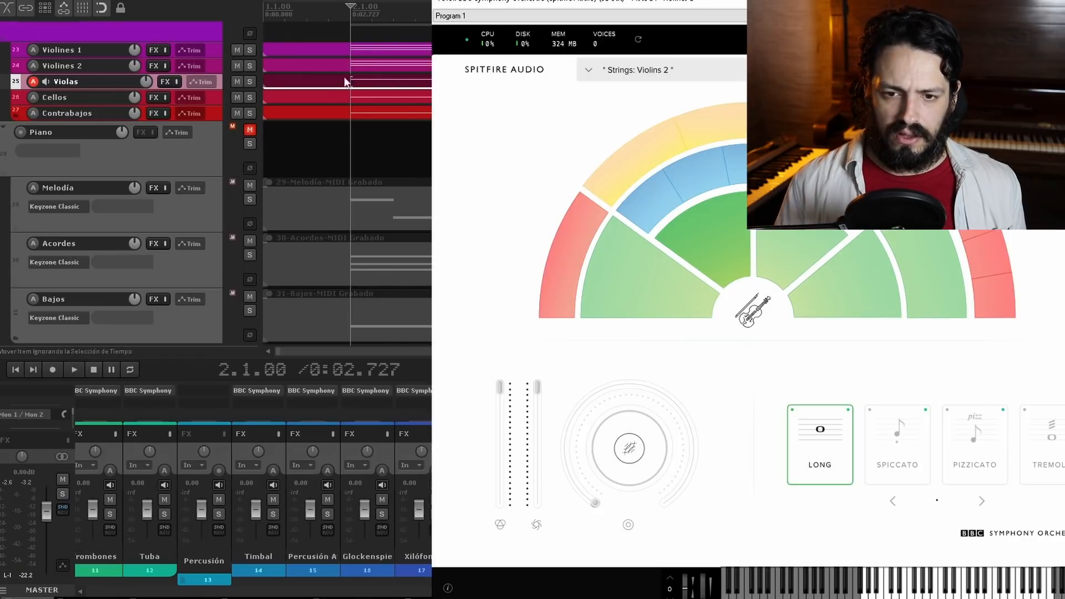
double_click(351, 68)
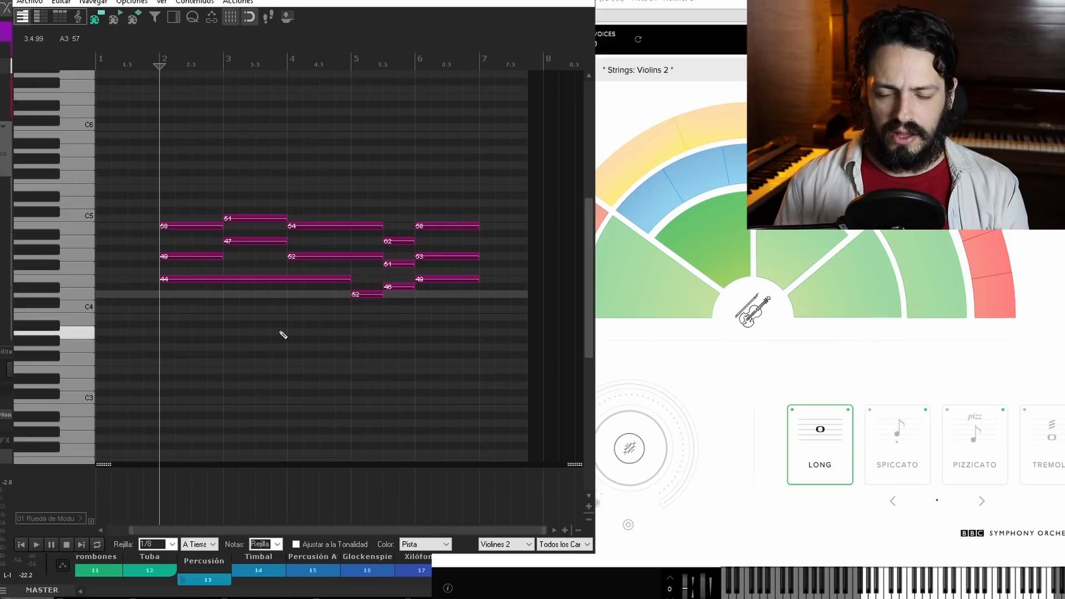
click(77, 321)
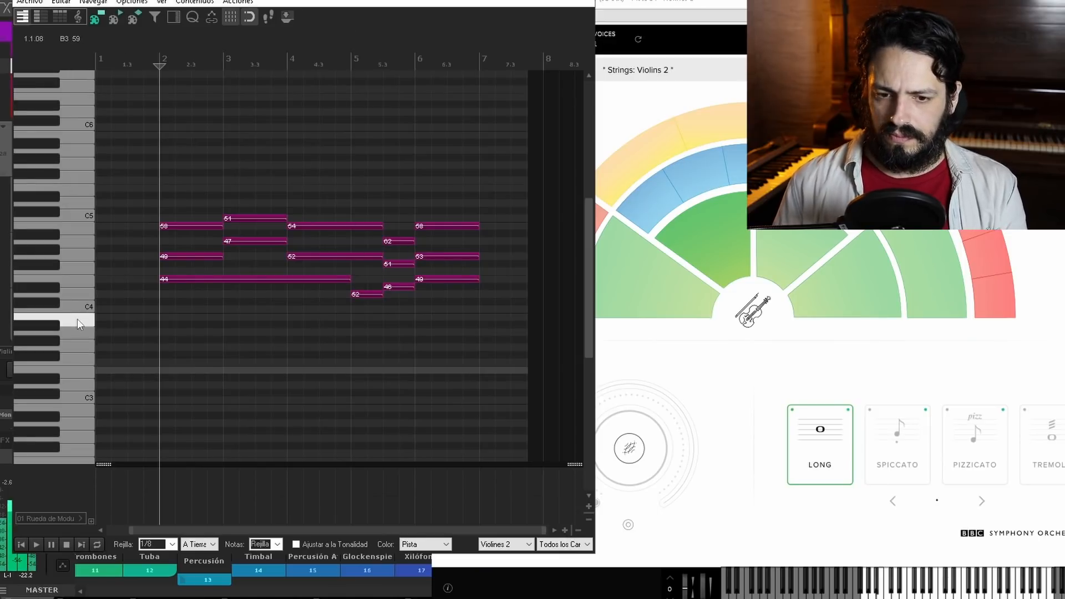
drag(135, 147, 476, 236)
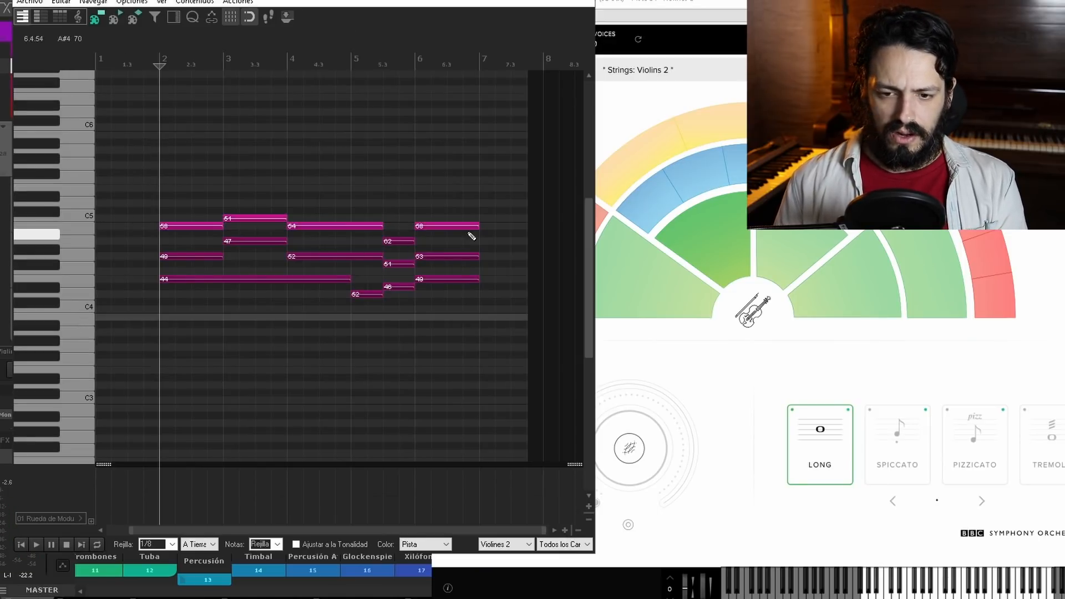
key(ctrl+Down)
drag(159, 178, 490, 295)
key(Delete)
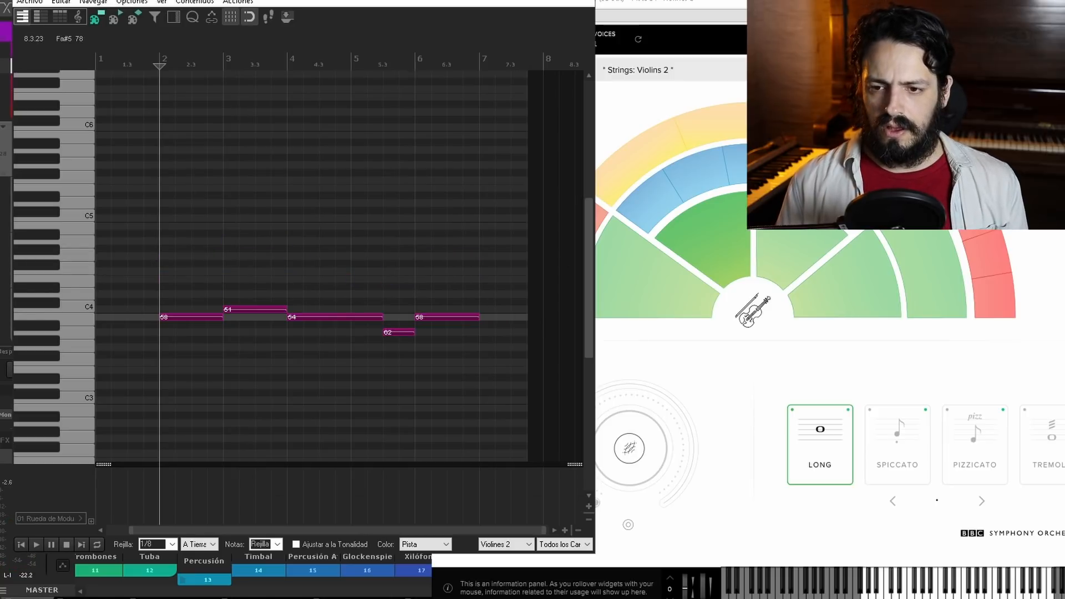
key(Escape)
key(Escape)
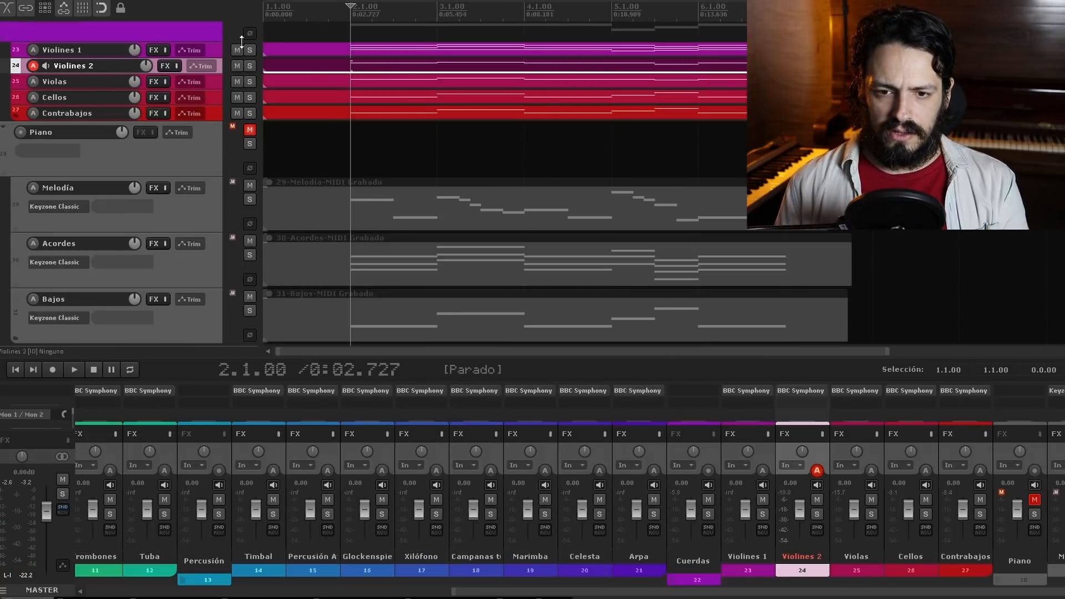
- In the Violines 1 item, keep only the lowest voice and duplicate its notes one octave higher
click(347, 49)
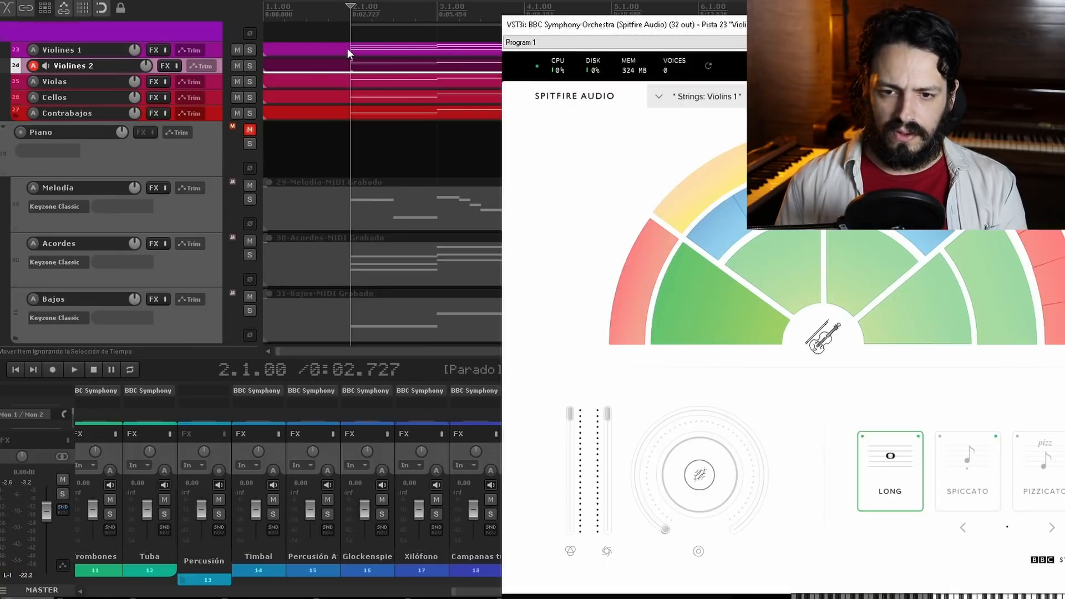
double_click(347, 48)
drag(147, 186, 478, 267)
key(Delete)
drag(216, 187, 494, 361)
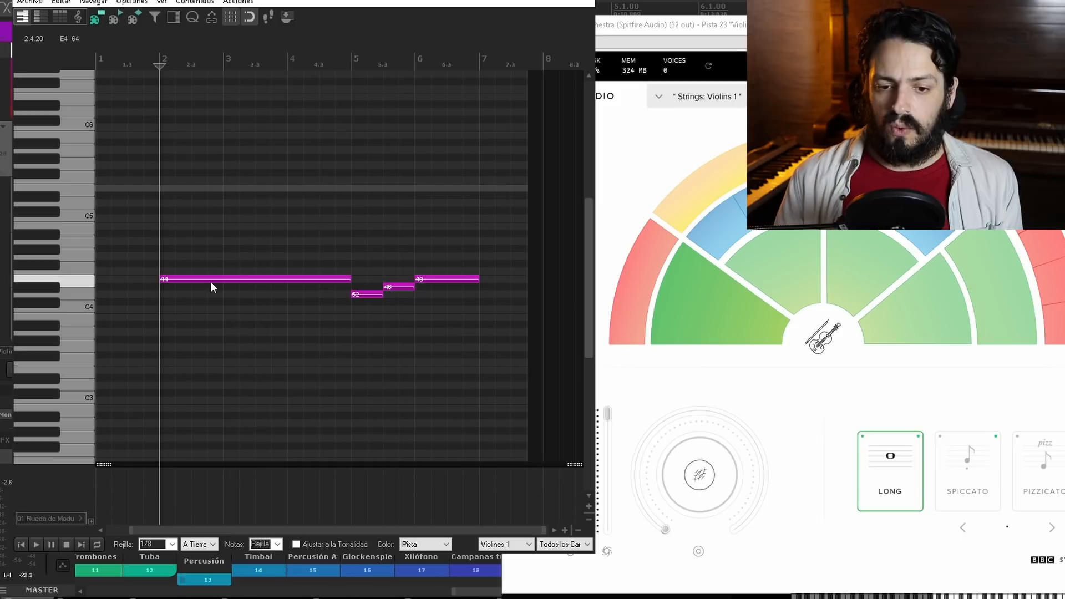
drag(211, 278, 211, 189)
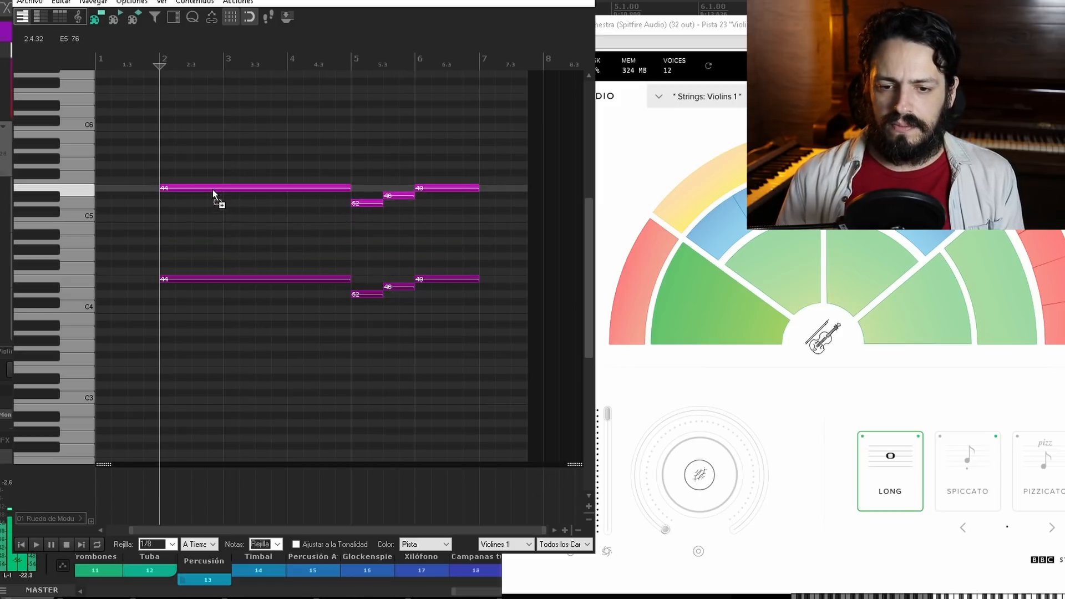
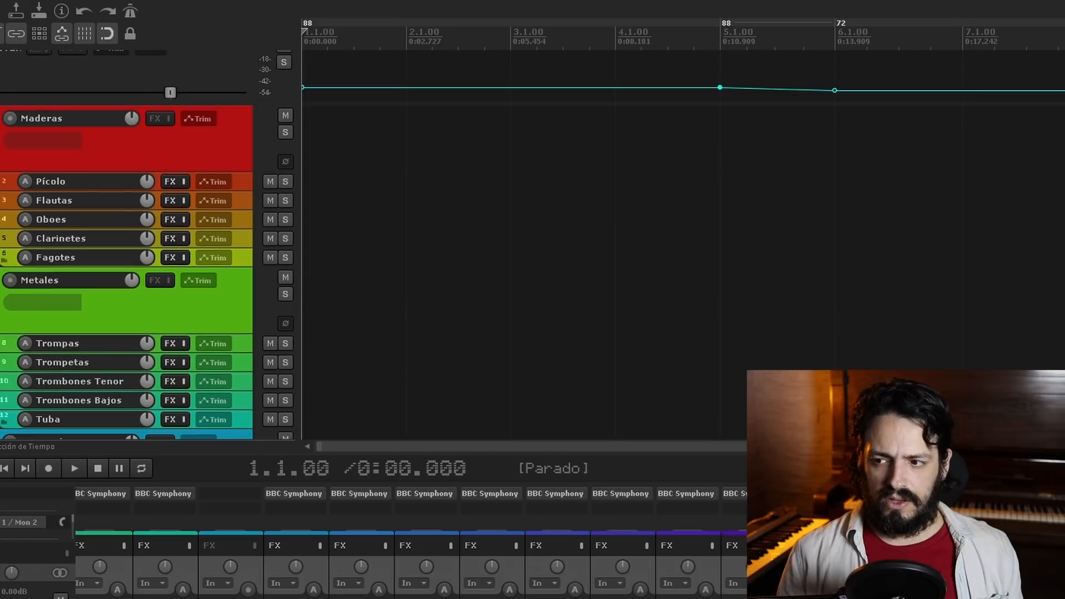
- Solo the Contrabajos track, open its MIDI item and record modulation wheel dynamics over its notes from bar 1
scroll(682, 244, down, 10)
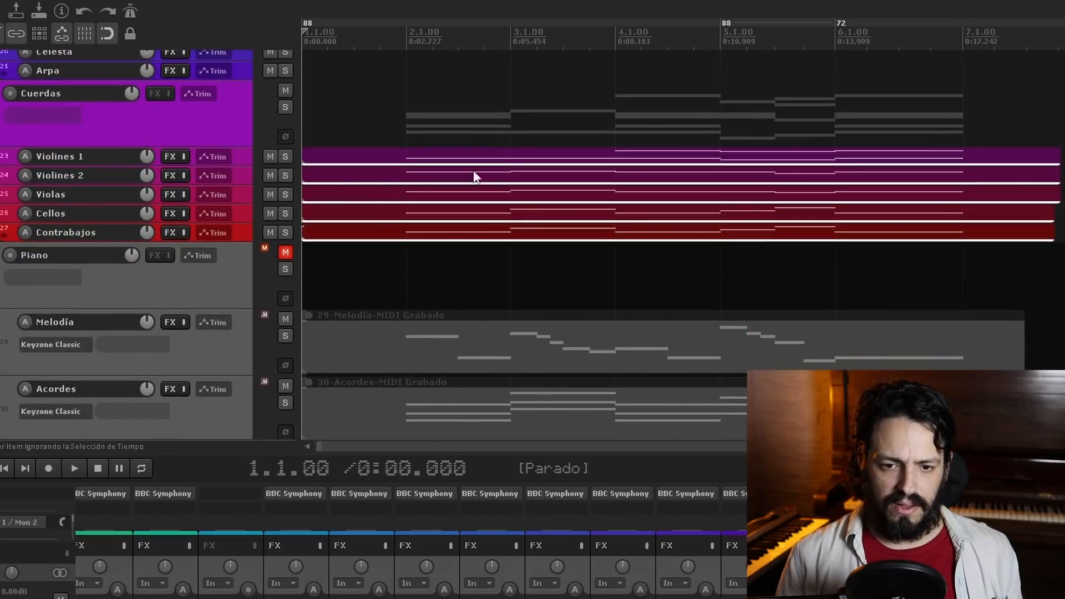
click(244, 229)
click(285, 232)
double_click(318, 233)
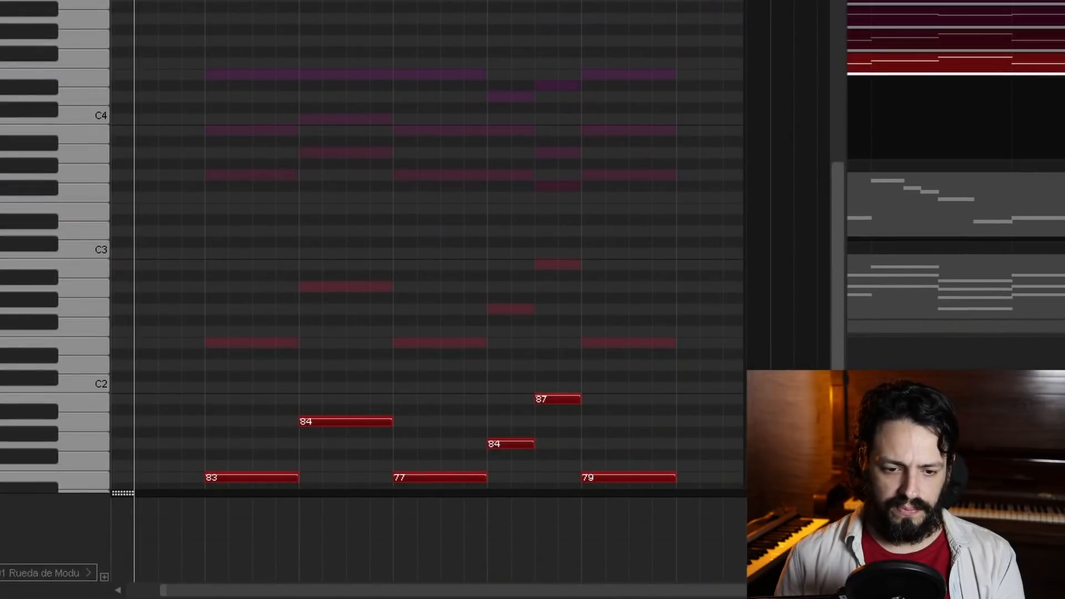
key(space)
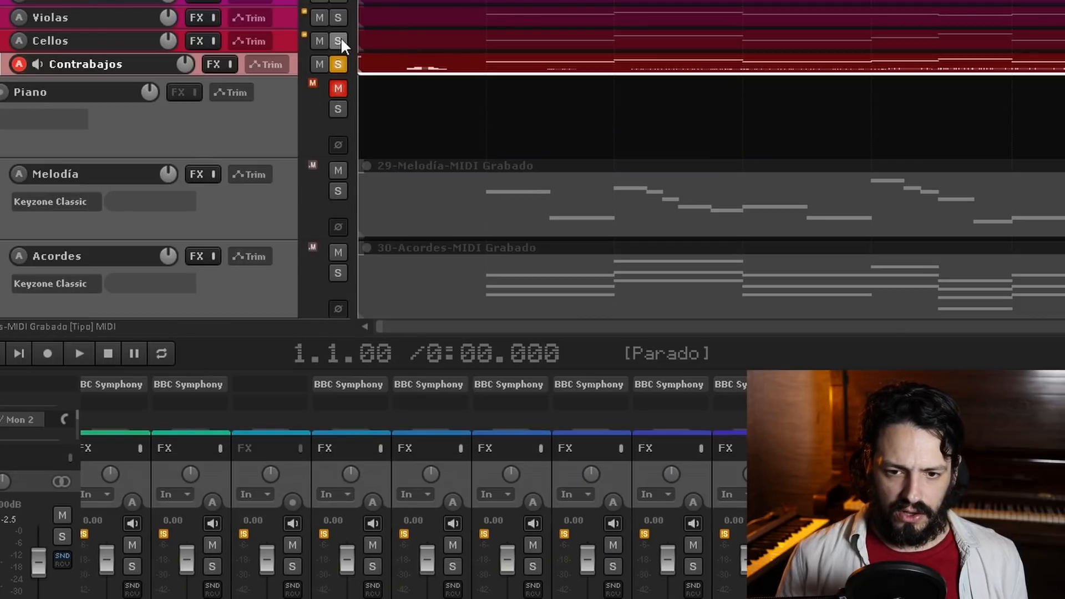
- Add Cellos and Violines 2 to the soloed tracks and record modulation wheel dynamics over their parts
click(339, 40)
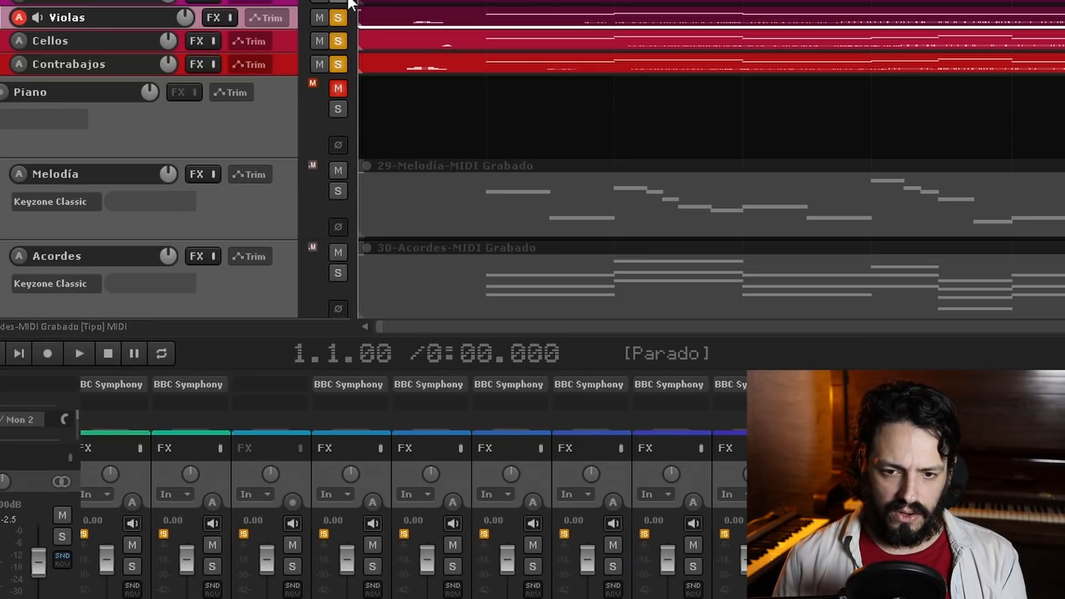
click(342, 0)
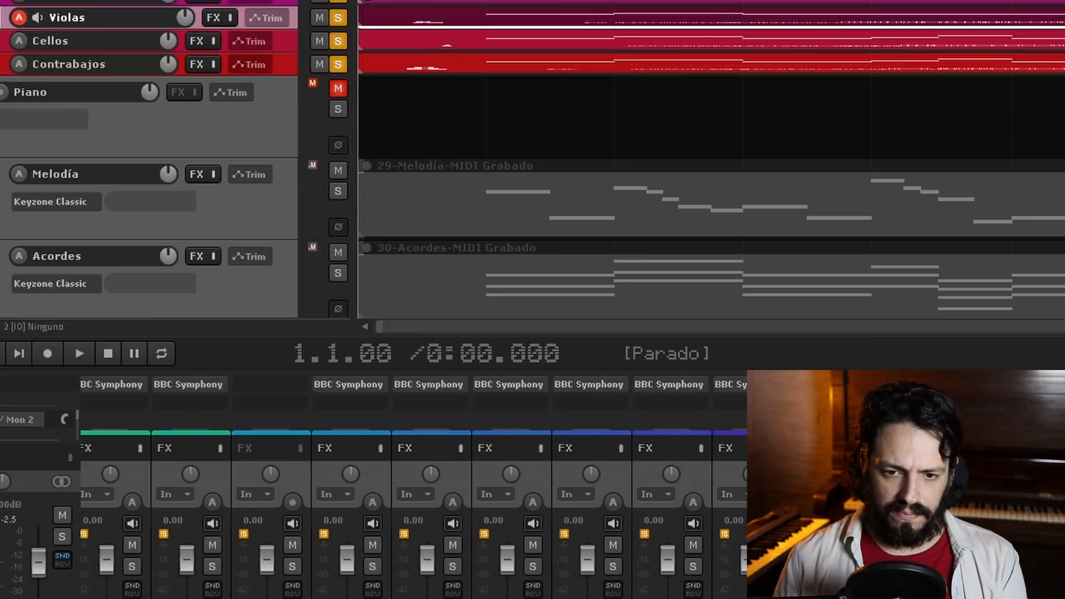
double_click(374, 1)
key(space)
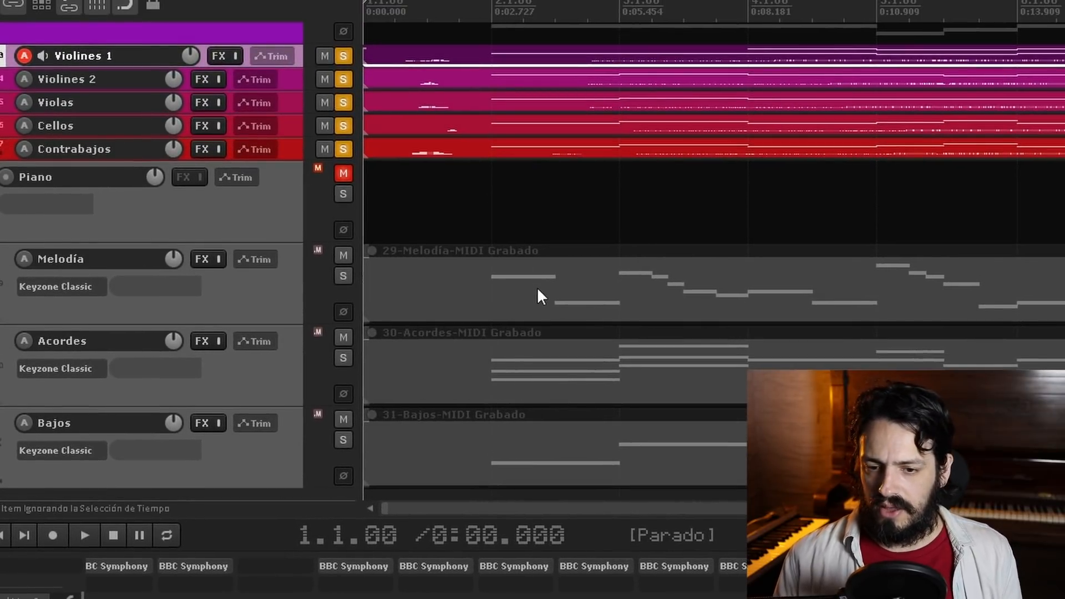
- Copy the Melodía MIDI item onto the Trompas and Trompetas brass tracks
scroll(537, 287, up, 15)
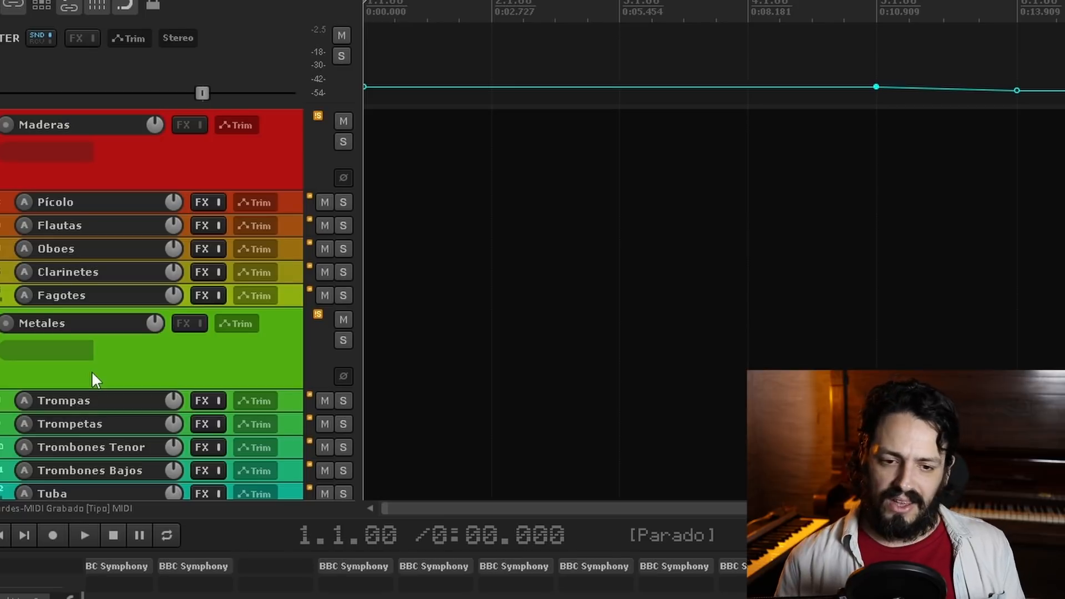
scroll(226, 383, down, 2)
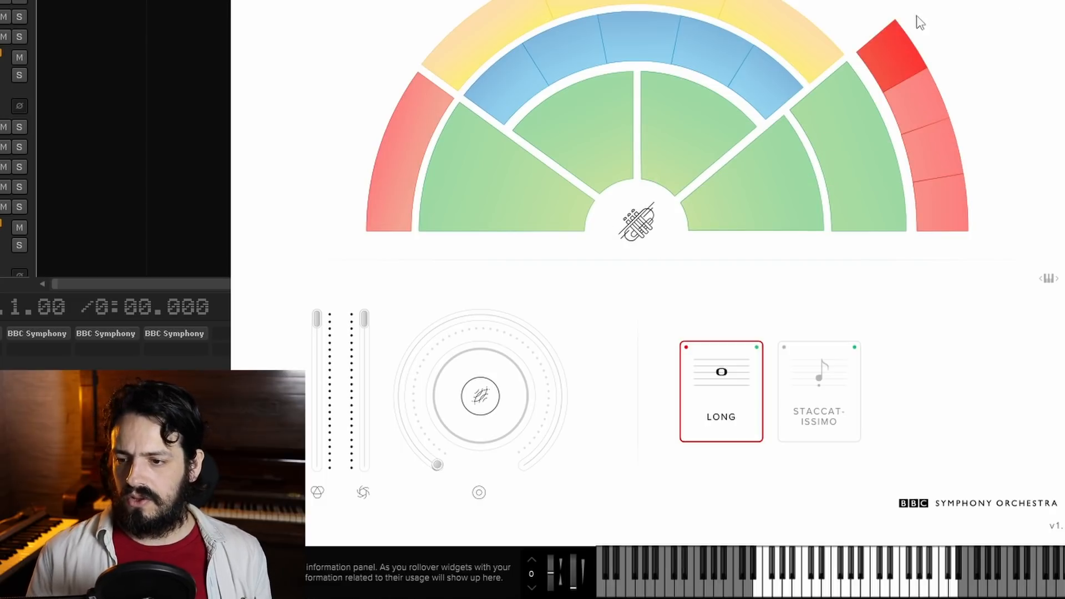
click(902, 57)
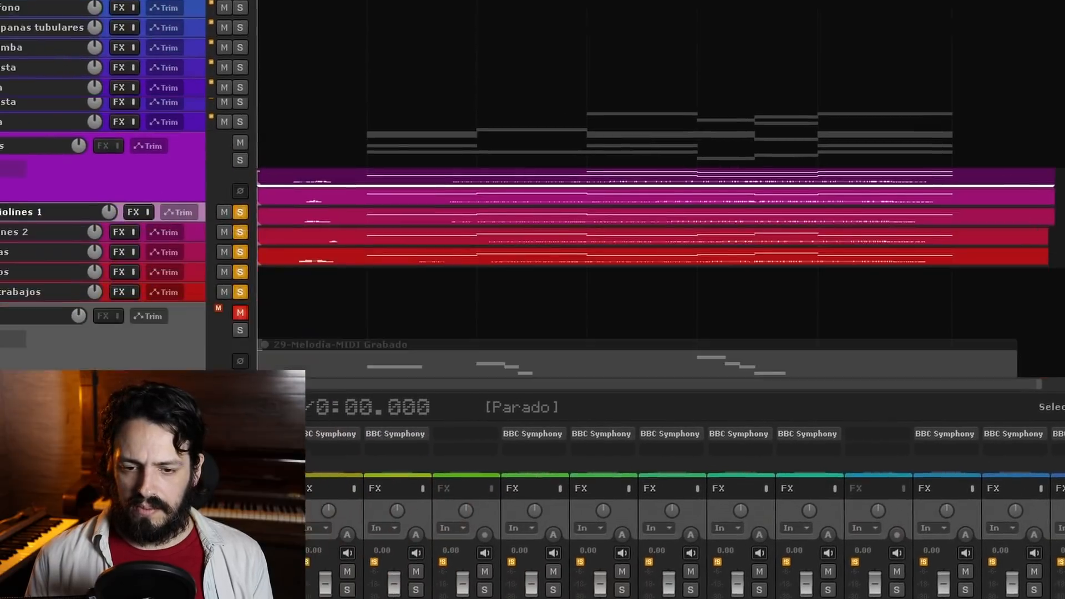
scroll(533, 222, down, 3)
drag(571, 277, 537, 52)
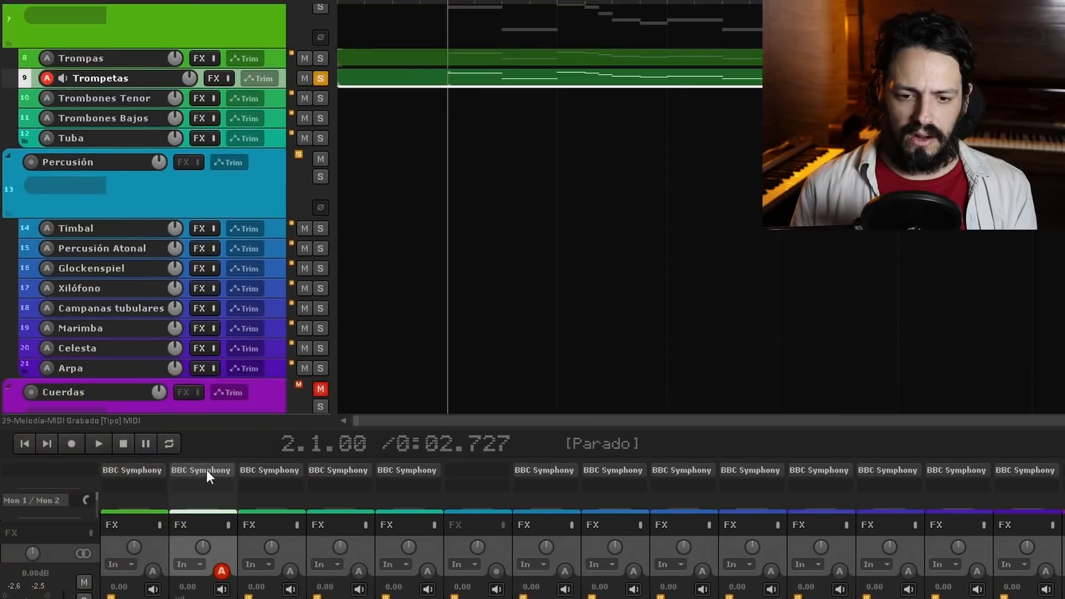
- Open the Trompetas instrument and MIDI item, and transpose the whole melody down one octave
click(206, 471)
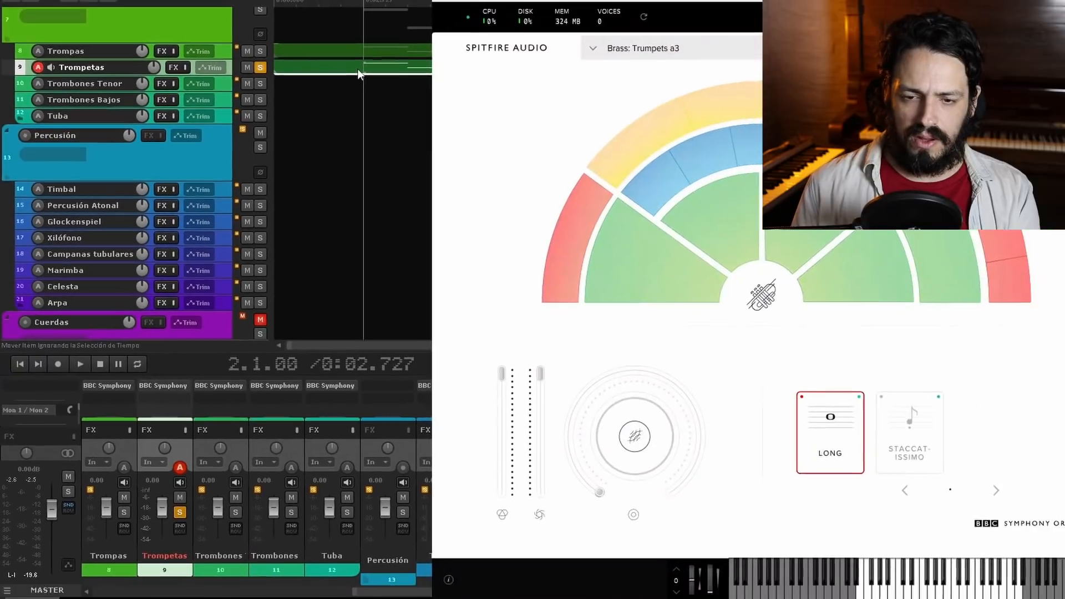
double_click(352, 72)
drag(509, 347, 144, 126)
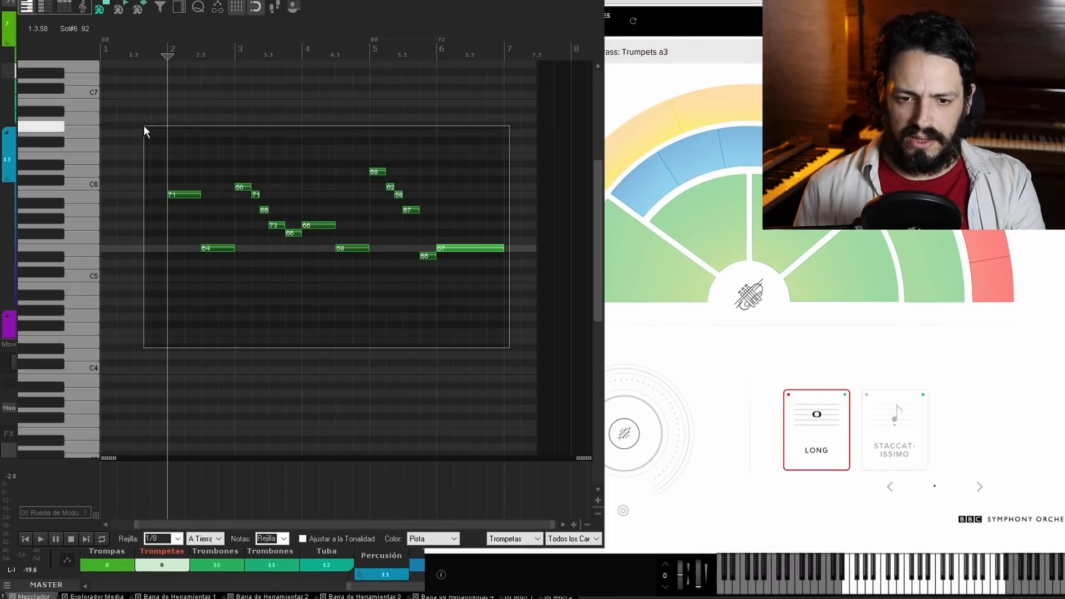
click(89, 197)
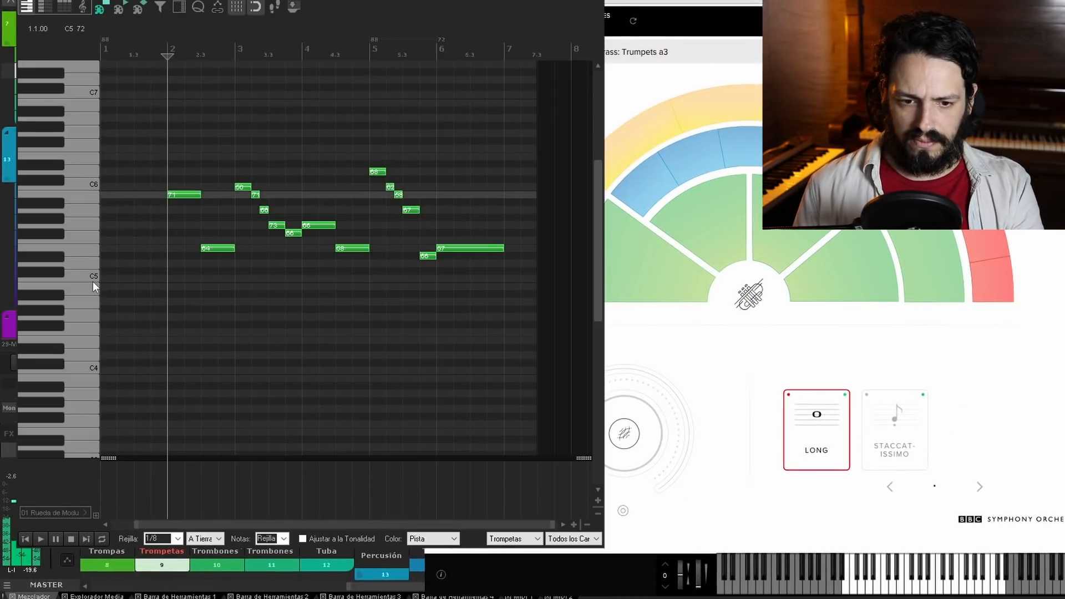
key(ctrl+shift+Down)
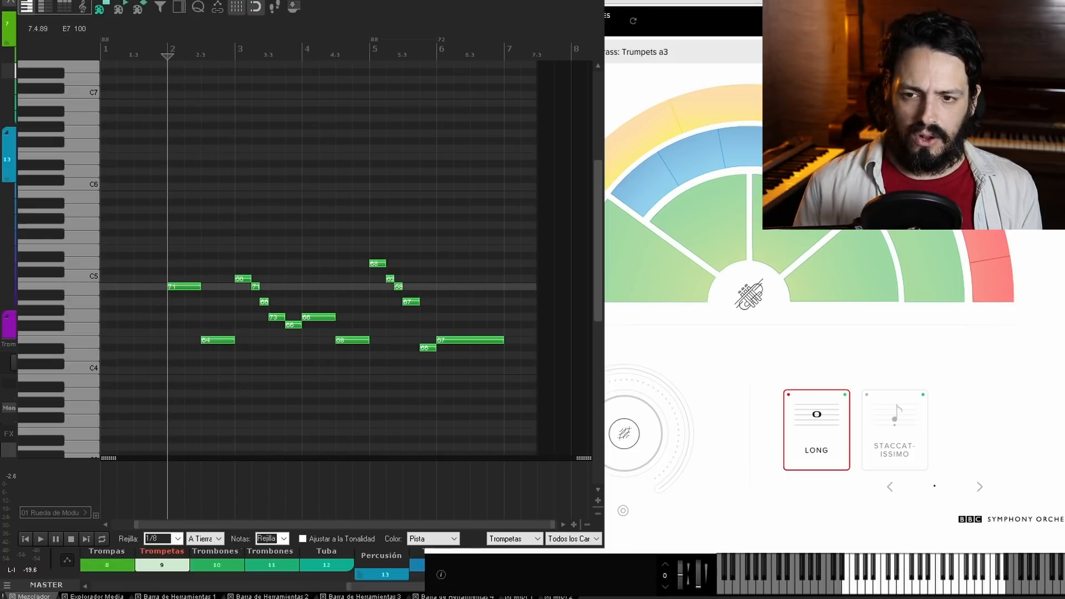
key(Escape)
key(Escape)
- Open the Trompas instrument and MIDI item, transpose the whole melody down one octave and audition it from bar 2
click(112, 379)
double_click(359, 56)
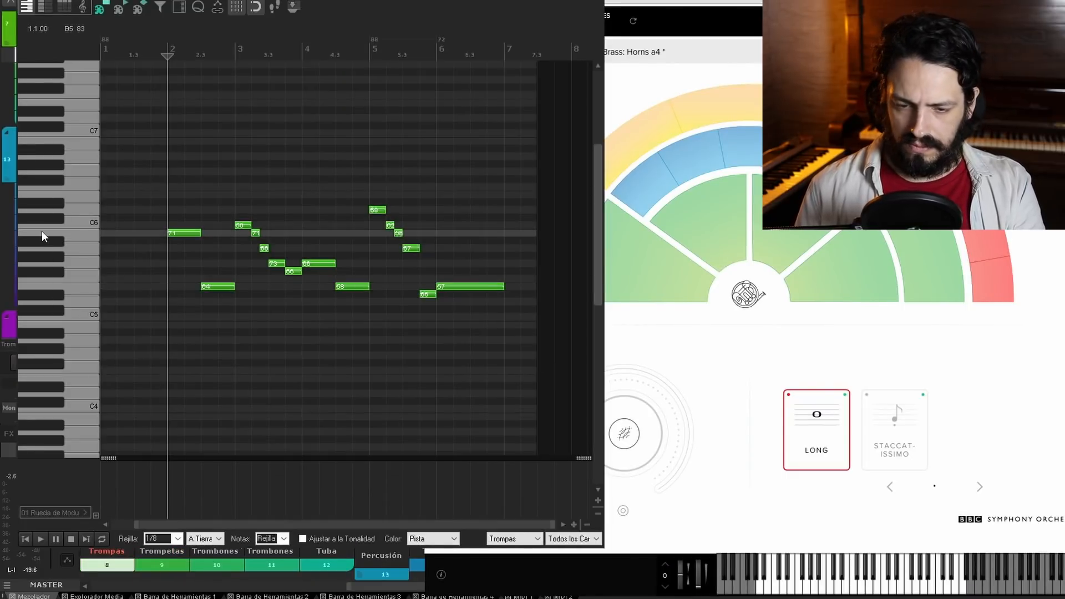
key(ctrl+Down)
click(79, 325)
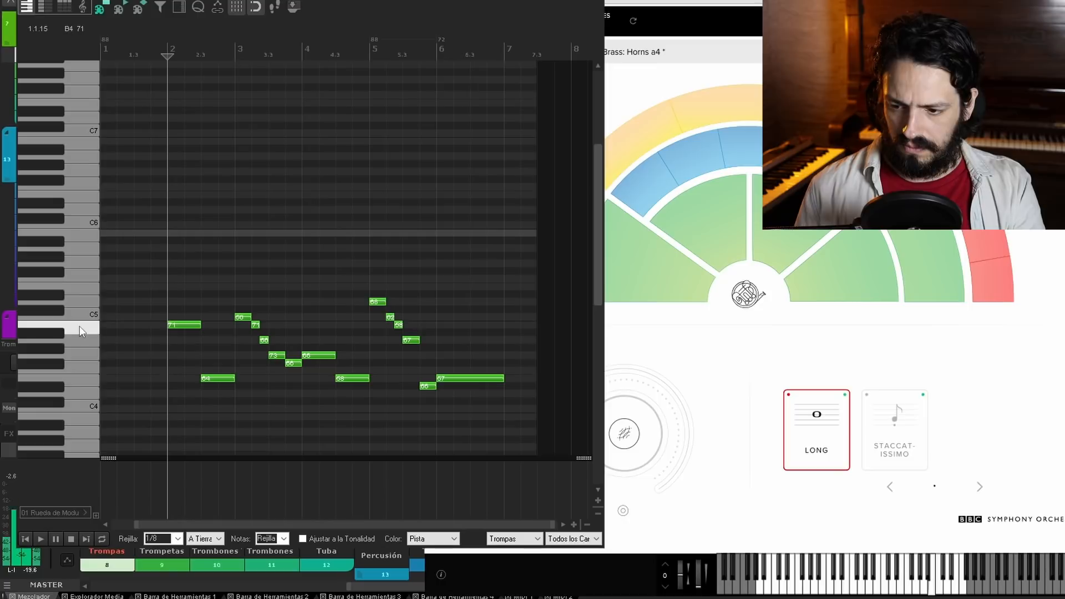
key(space)
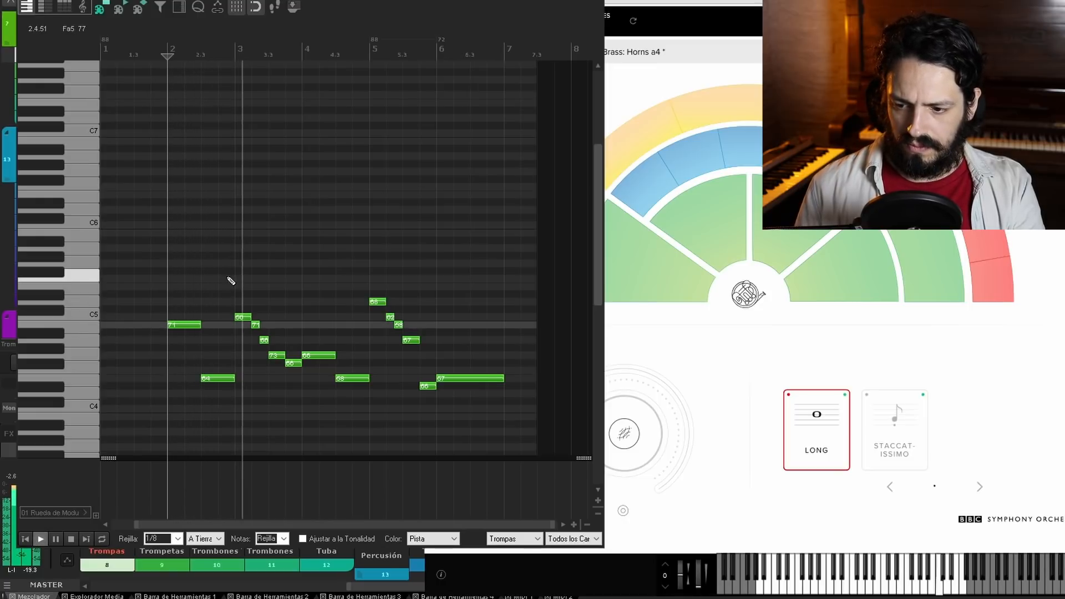
key(space)
scroll(467, 175, down, 3)
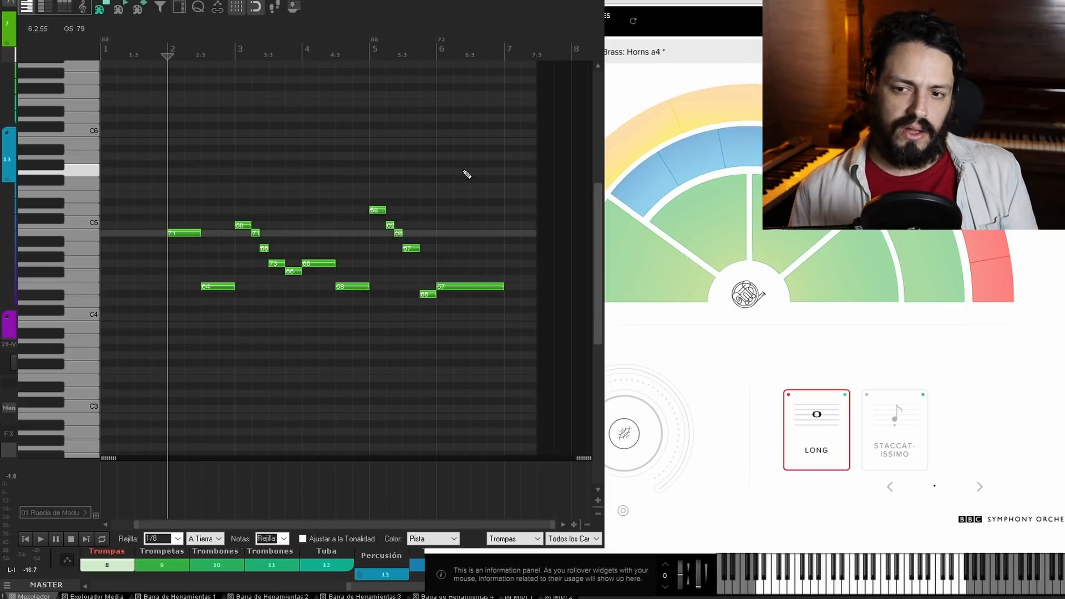
- Record modulation wheel dynamics from bar 1 over the Trompetas melody and over the Trompas melody
click(25, 538)
key(space)
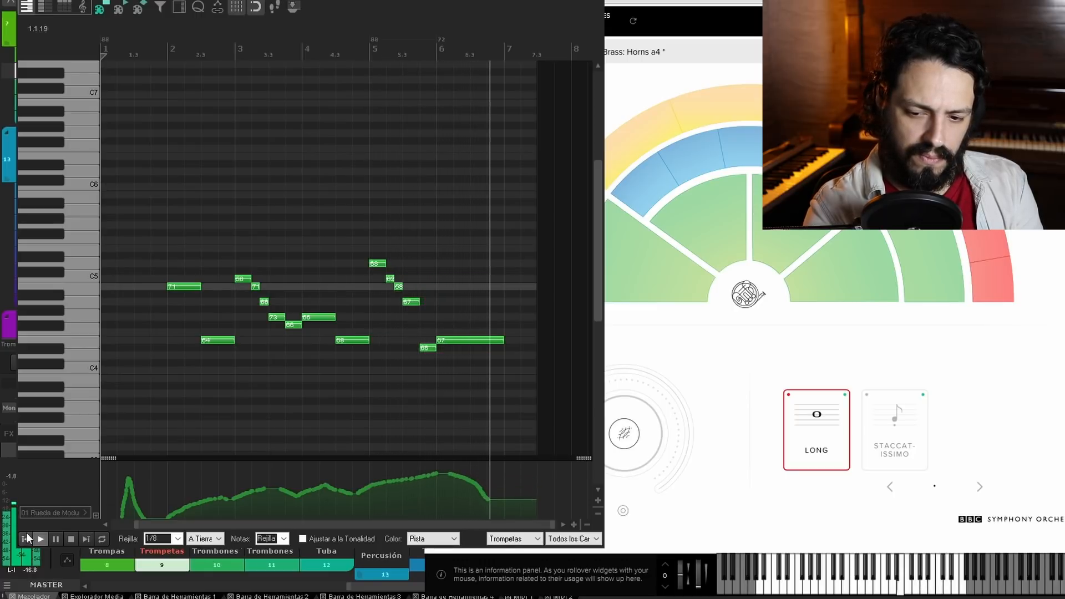
click(27, 538)
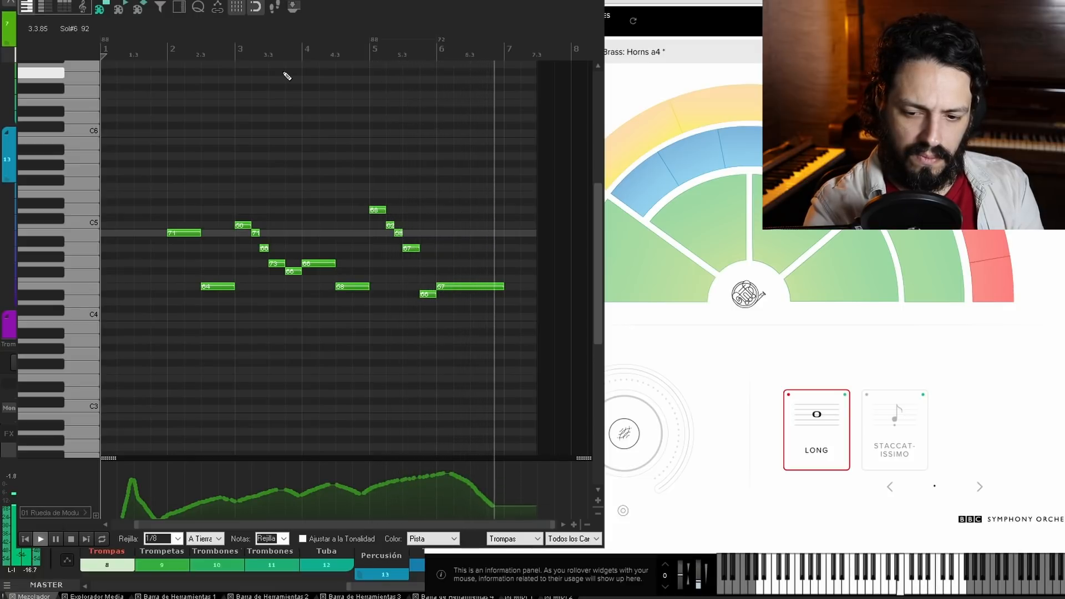
- Clear the solos on Trompas and Trompetas, unmute the Cuerdas folder and play the brass and strings together
click(257, 72)
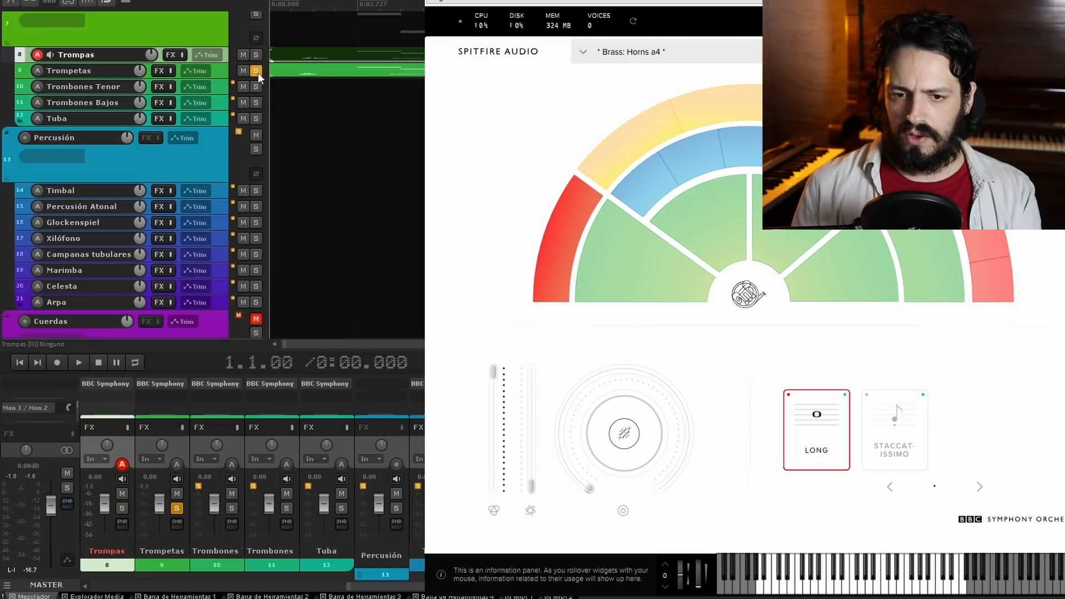
click(257, 71)
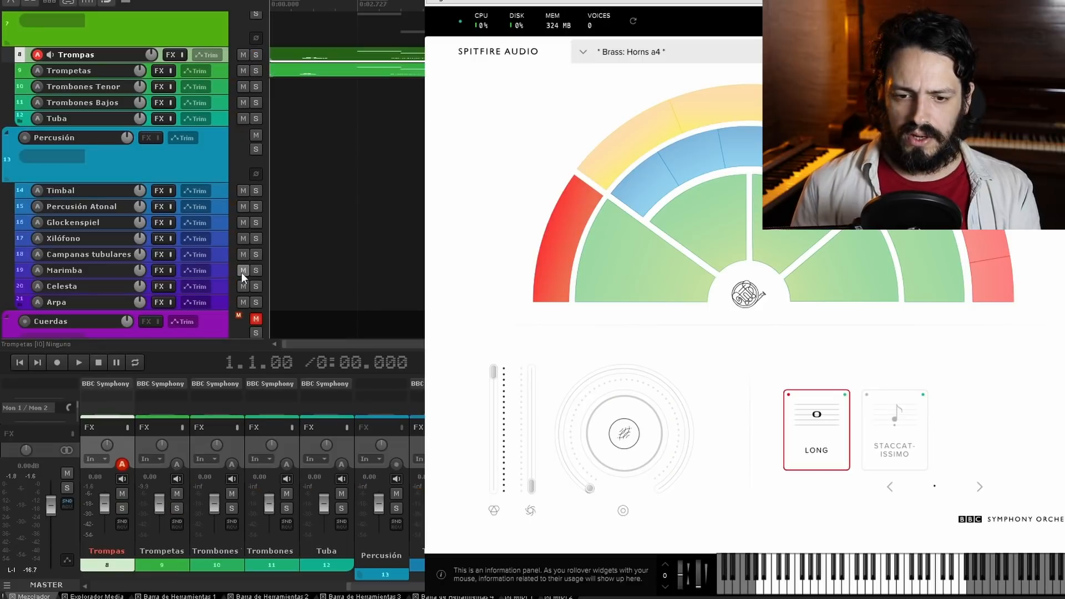
click(256, 319)
key(space)
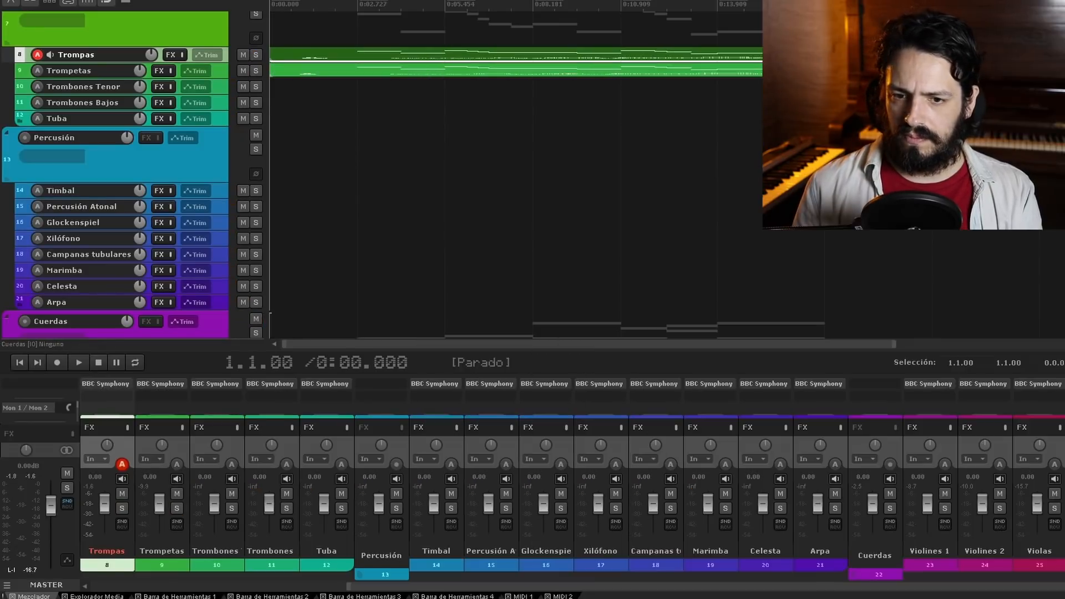
- Open the string MIDI items together in the editor and play them to review how the Contrabajos bass fits the other voices
drag(530, 31, 701, 219)
double_click(621, 99)
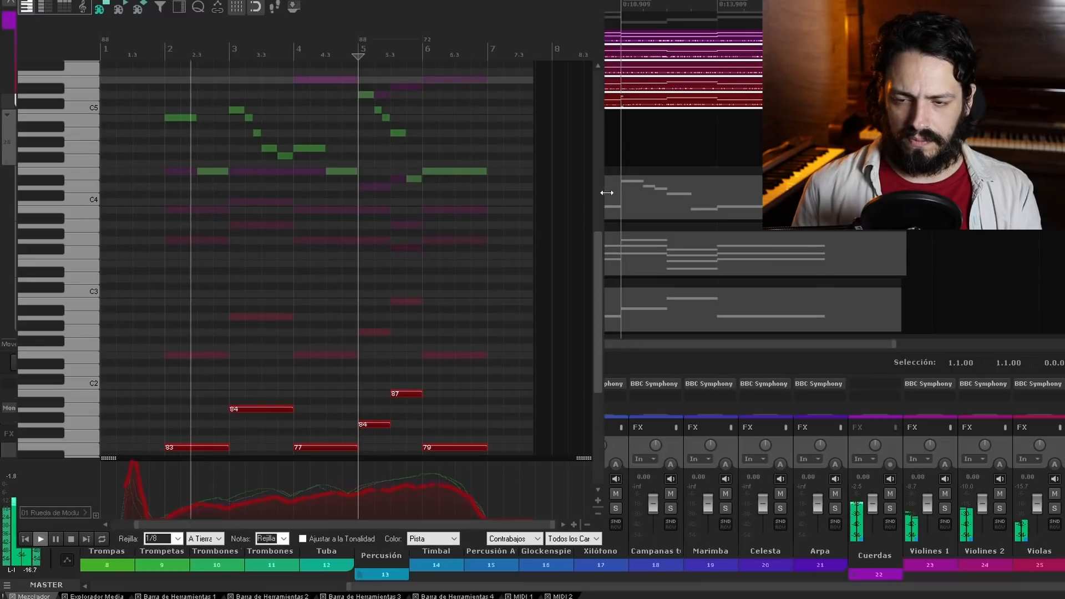
scroll(596, 265, up, 2)
drag(597, 259, 599, 271)
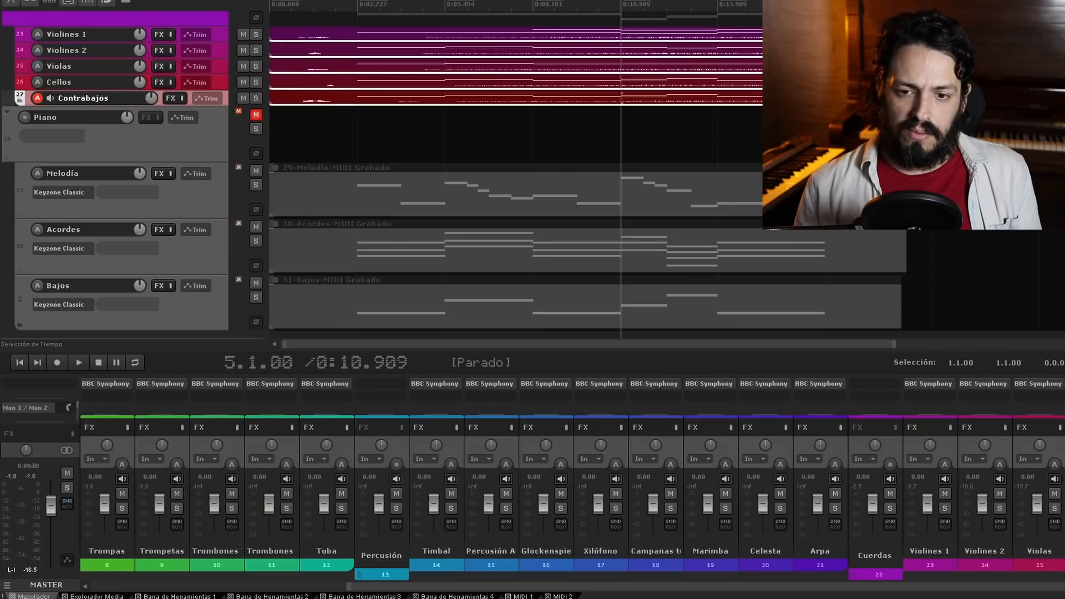
- Arm the Flautas track in the Maderas folder and record a countermelody on it from bar 1
scroll(388, 175, up, 15)
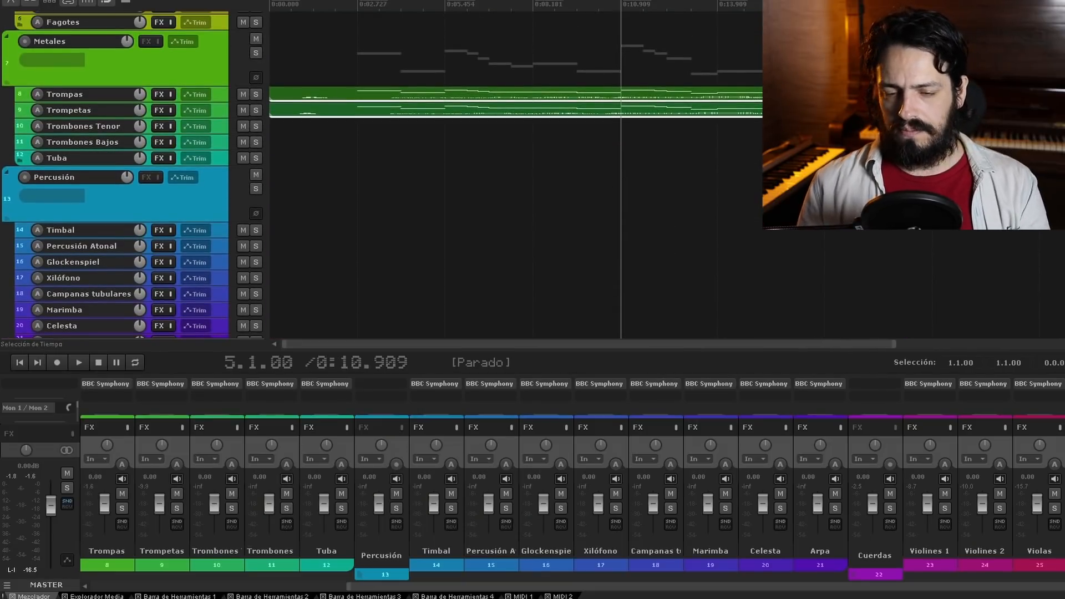
scroll(388, 175, down, 1)
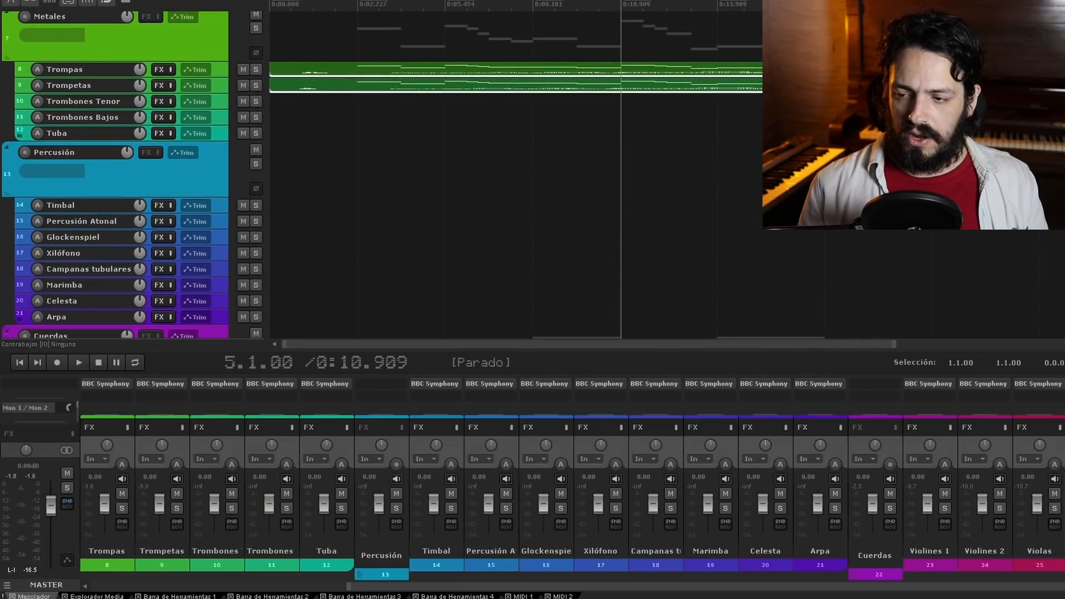
scroll(388, 175, up, 8)
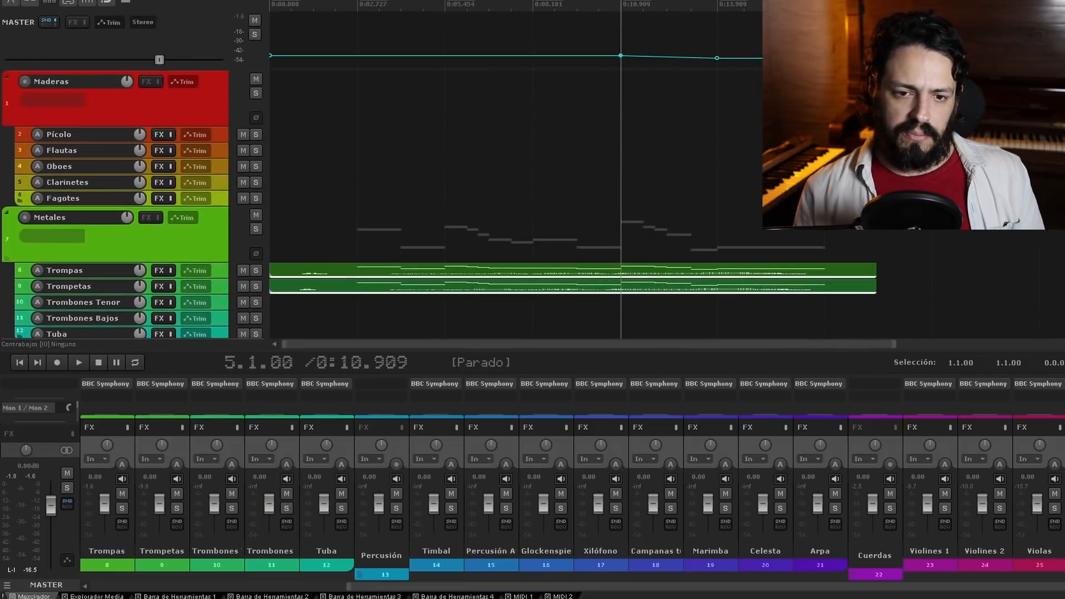
click(223, 149)
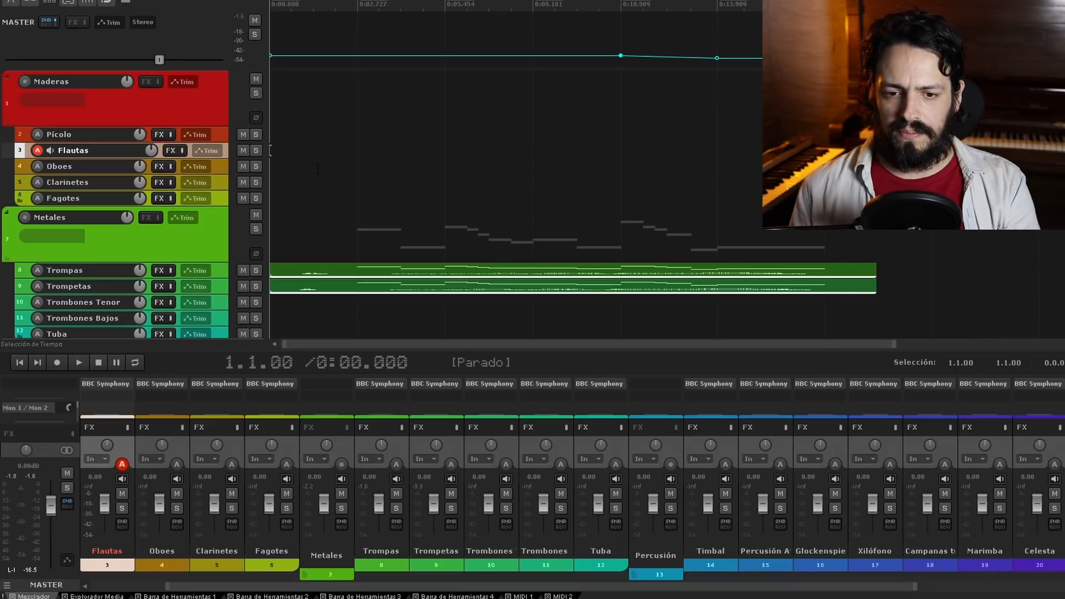
key(ctrl+r)
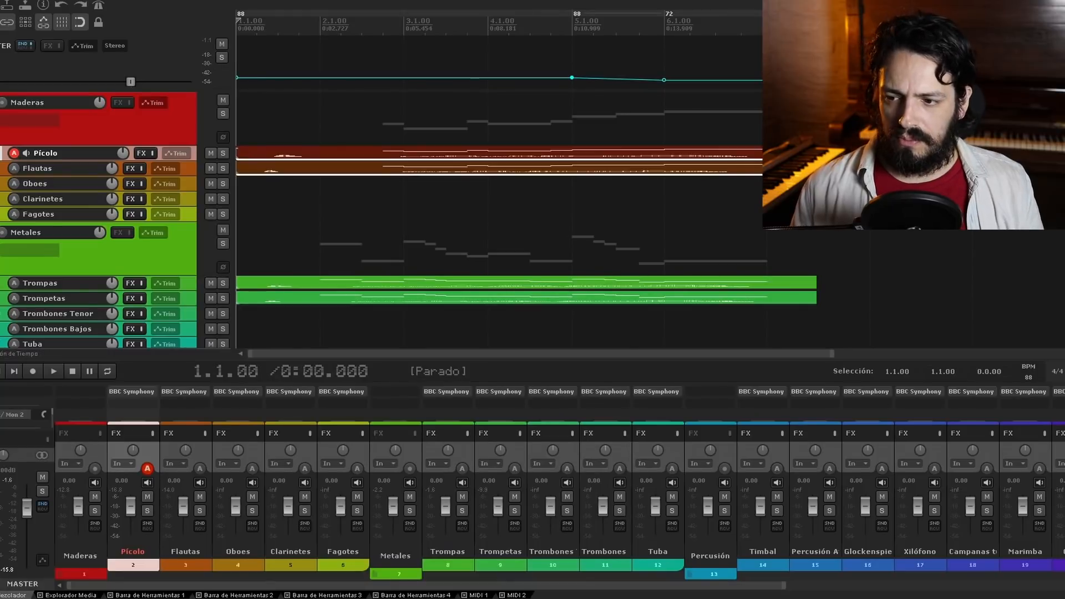
- Arm the Arpa track in the Percusión folder and record rising arpeggios over the chords from bar 1
scroll(499, 191, down, 8)
scroll(499, 191, up, 1)
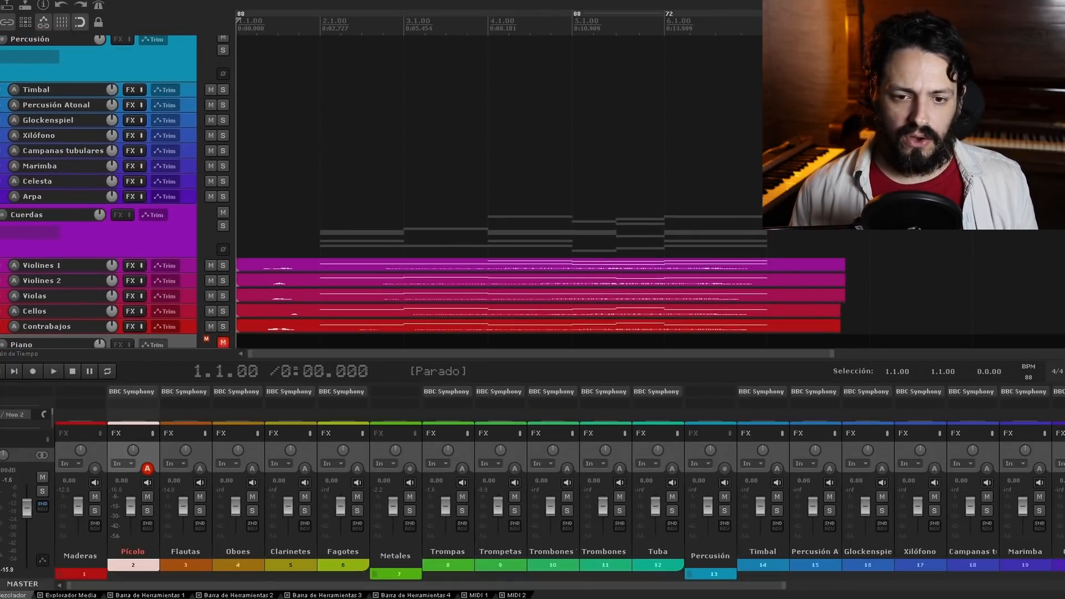
click(194, 198)
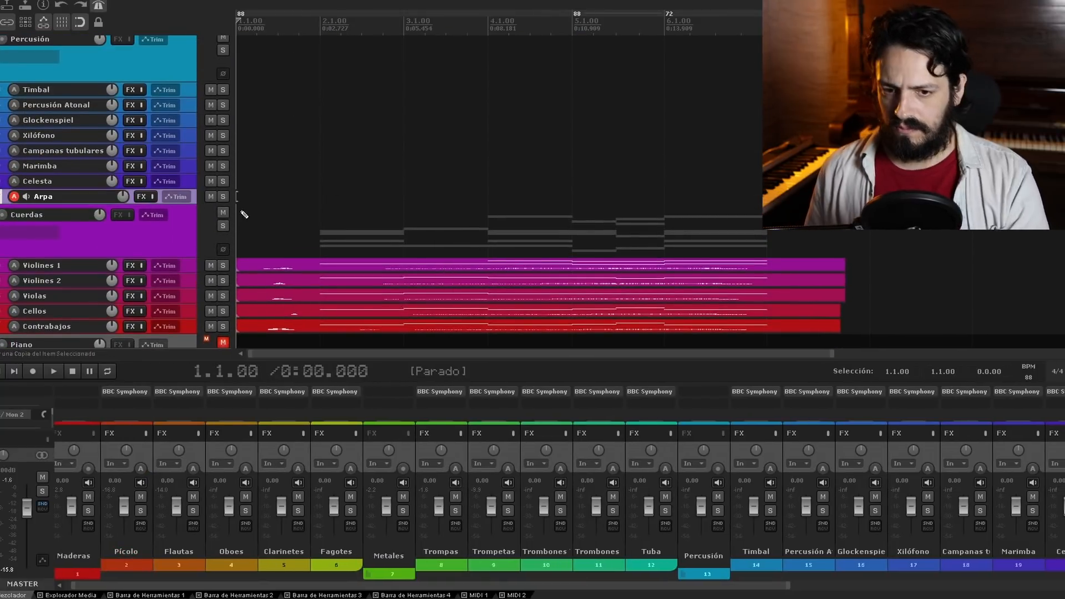
key(ctrl+r)
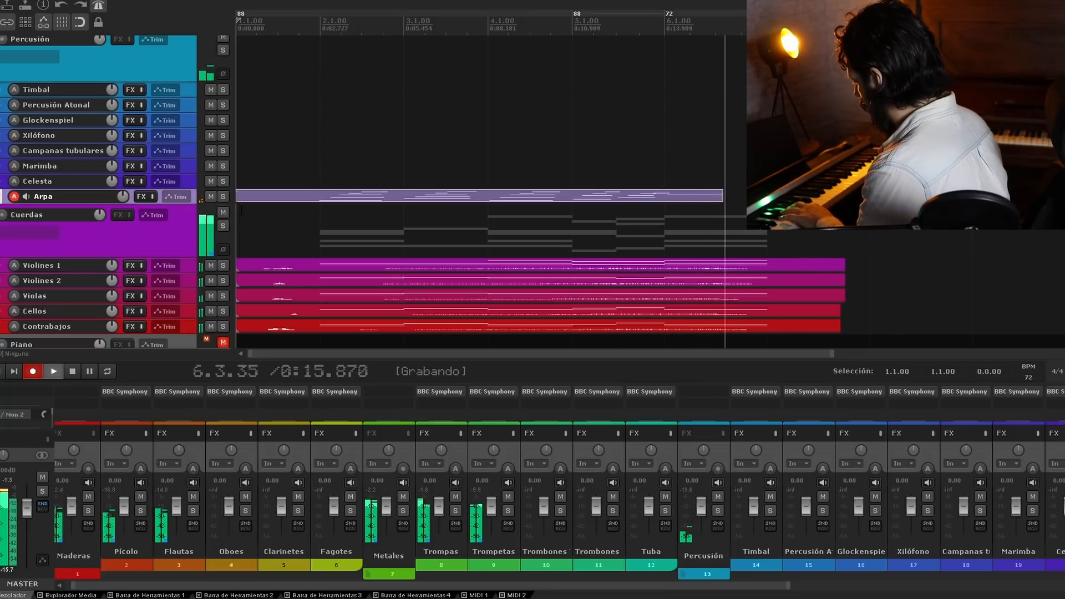
key(space)
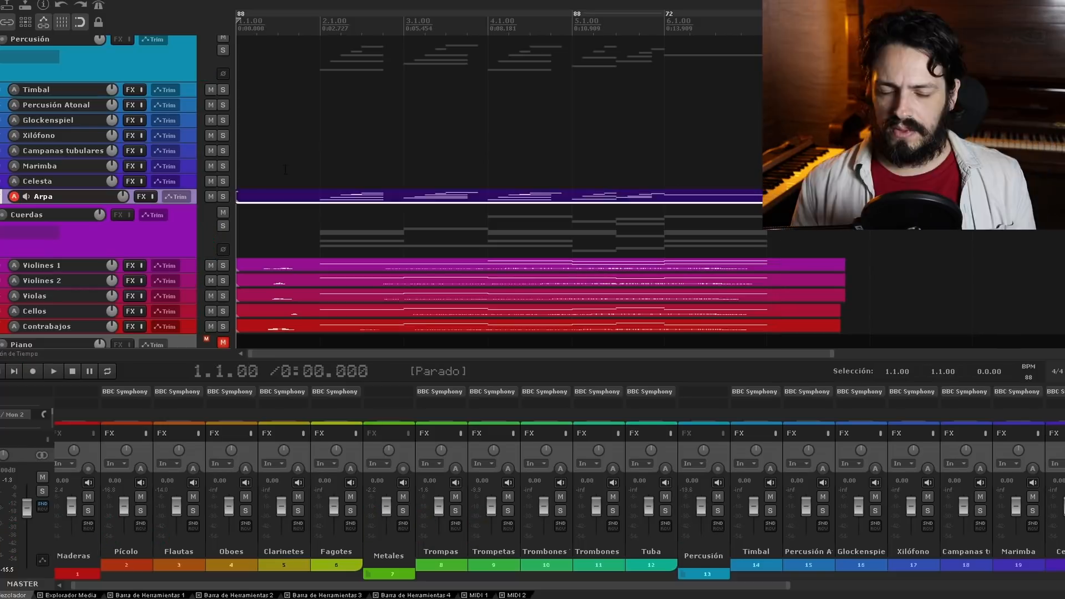
- Record a timpani part on the Timbal track from bar 1 and a part on the Glockenspiel track from bar 2
click(189, 88)
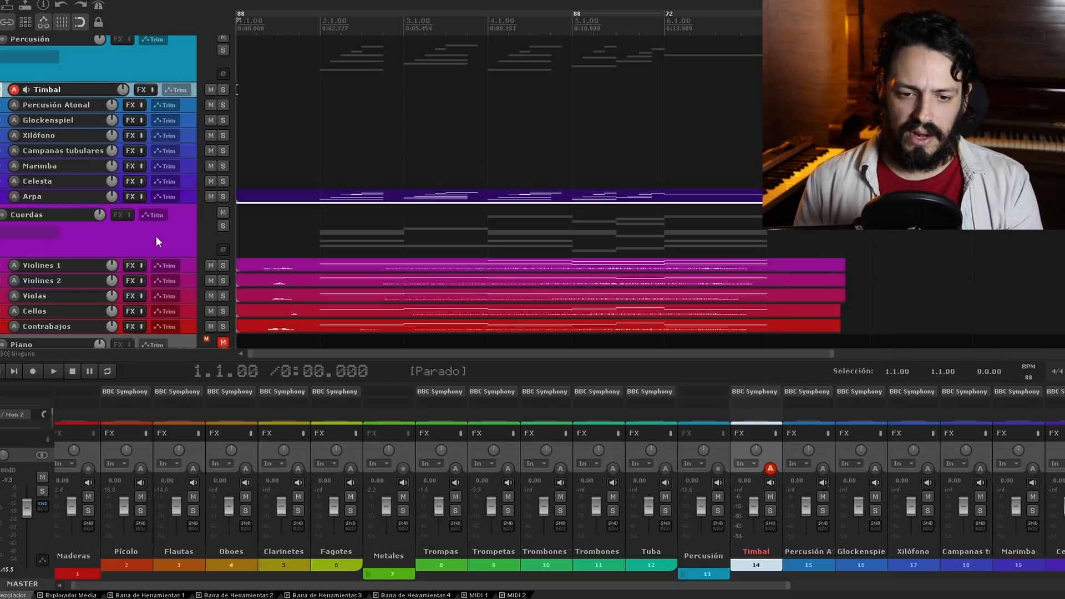
key(ctrl+r)
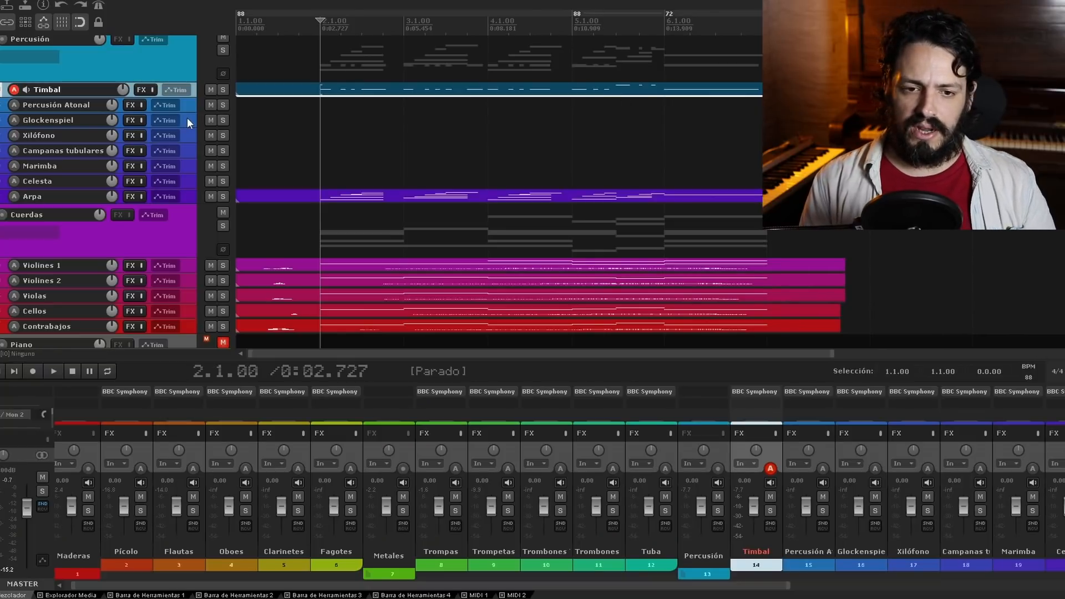
click(187, 118)
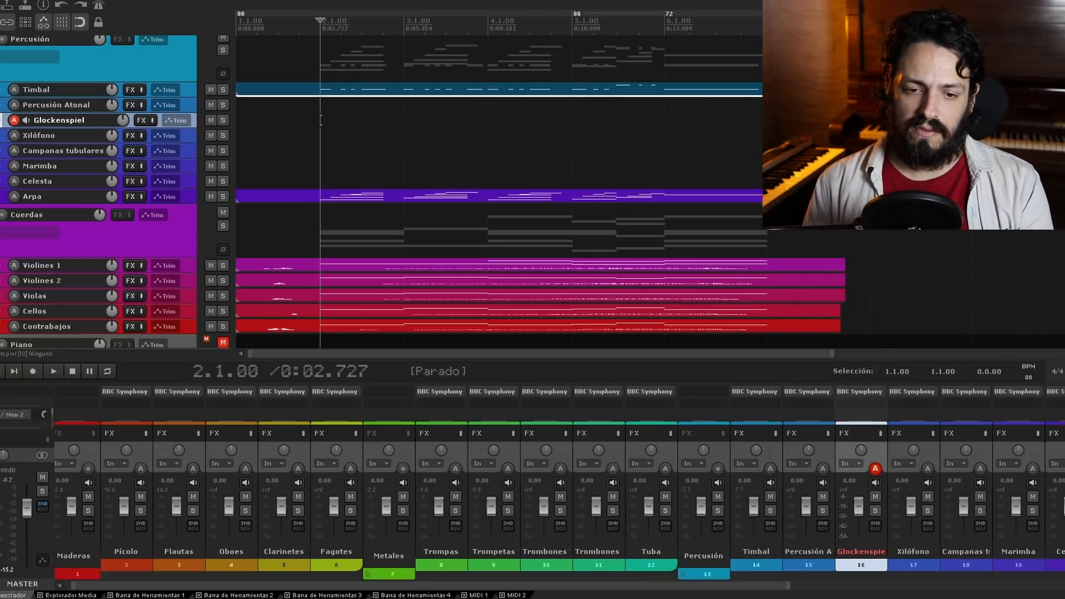
key(ctrl+r)
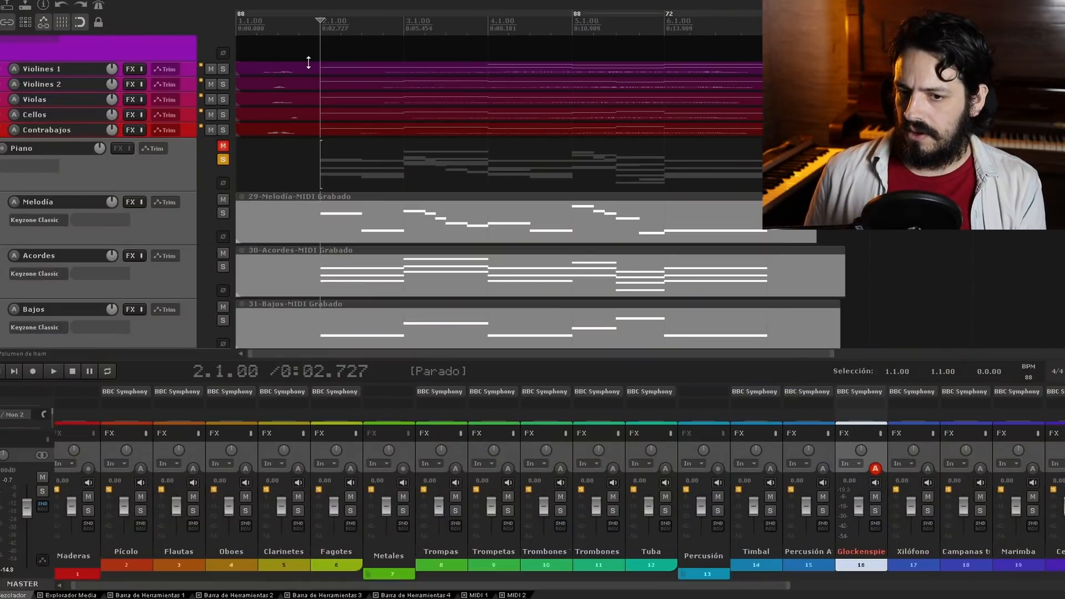
- Play the soloed piano sketch from bar 2, and play the passage again from bar 2 with the Trompetas melody open
key(space)
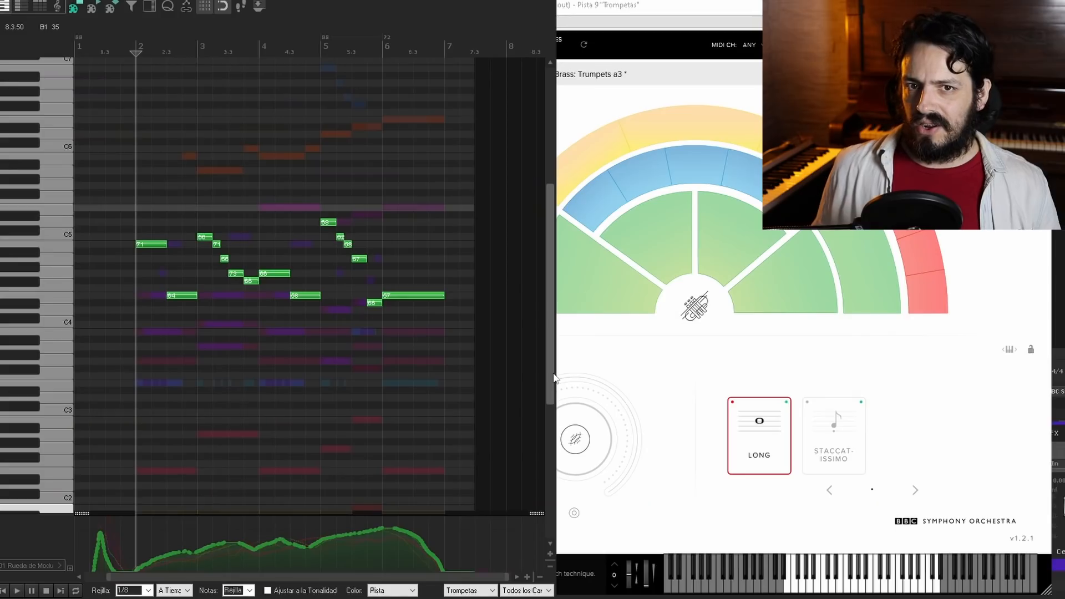
key(space)
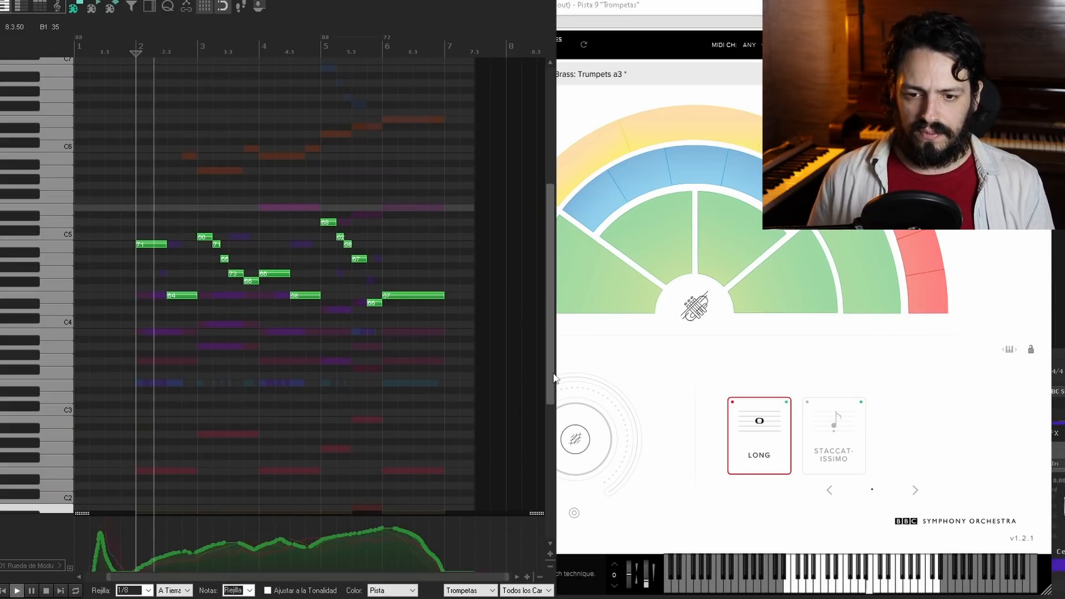